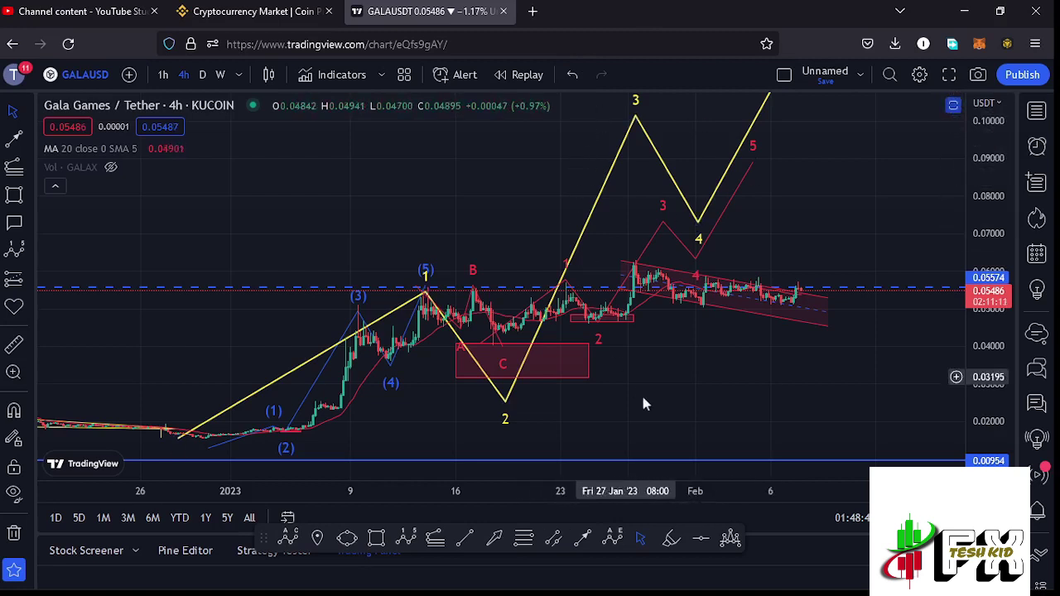
# Raise the yellow projection's wave 2 low to the C point at the top of the pink box
pyautogui.moveTo(650, 403); pyautogui.dragTo(660, 399)
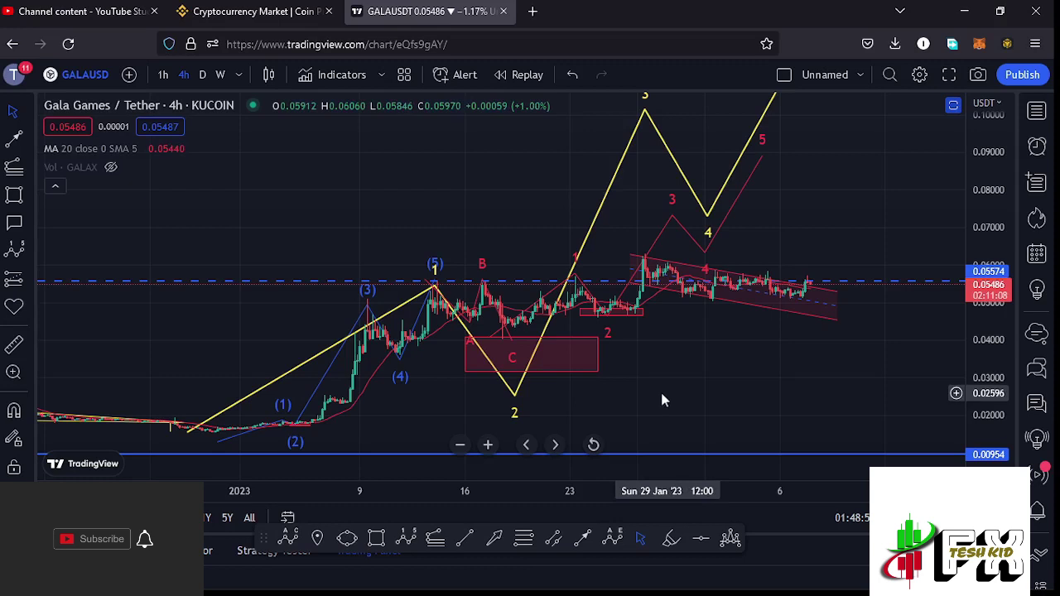
pyautogui.moveTo(626, 403); pyautogui.dragTo(636, 397)
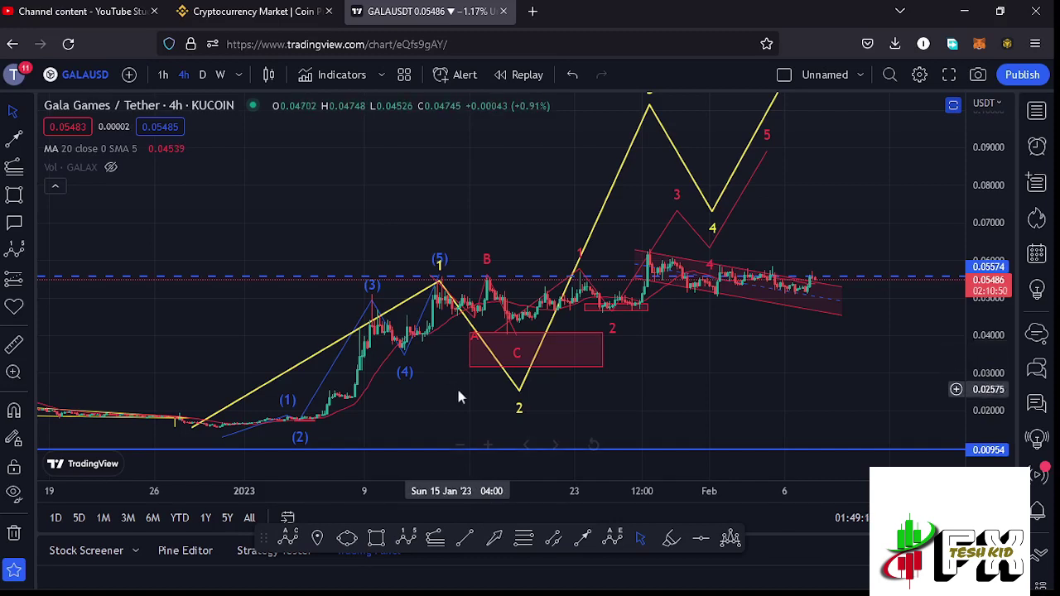
pyautogui.moveTo(448, 391); pyautogui.dragTo(427, 393)
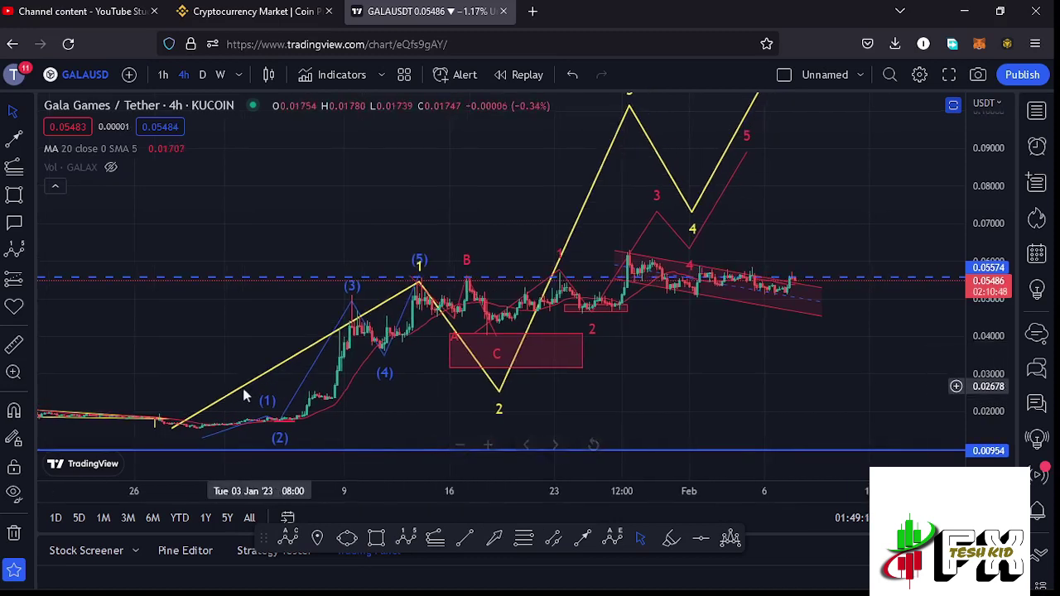
pyautogui.click(418, 279)
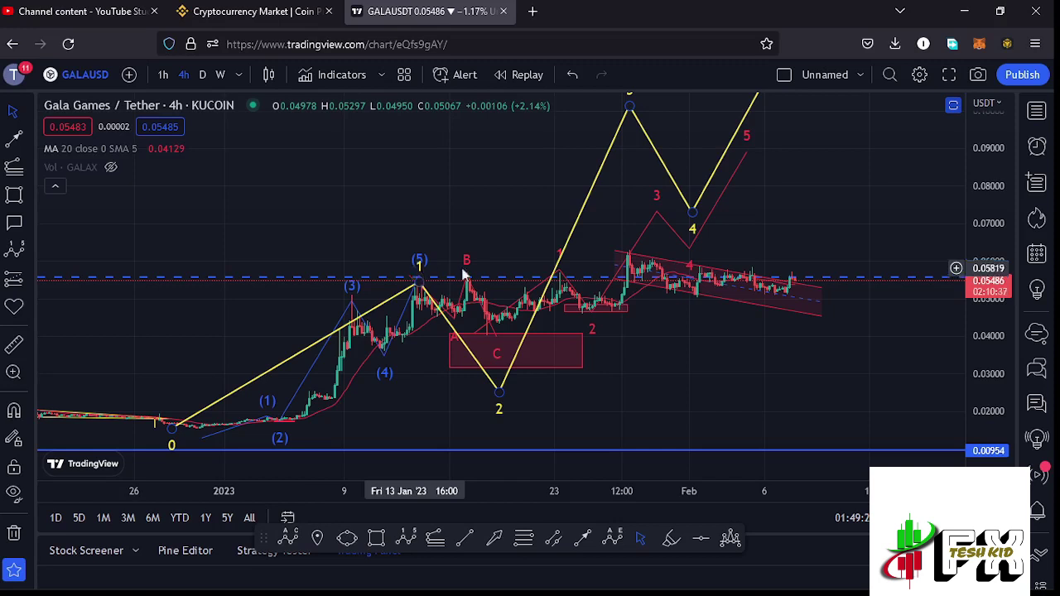
pyautogui.click(488, 343)
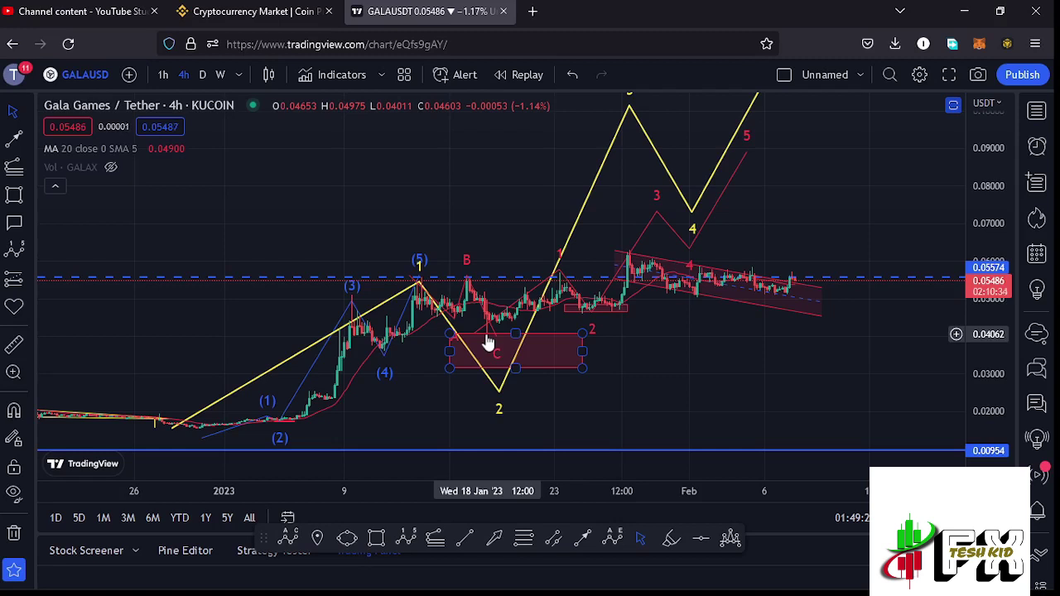
pyautogui.moveTo(499, 389); pyautogui.dragTo(492, 352)
pyautogui.moveTo(683, 332); pyautogui.dragTo(654, 373)
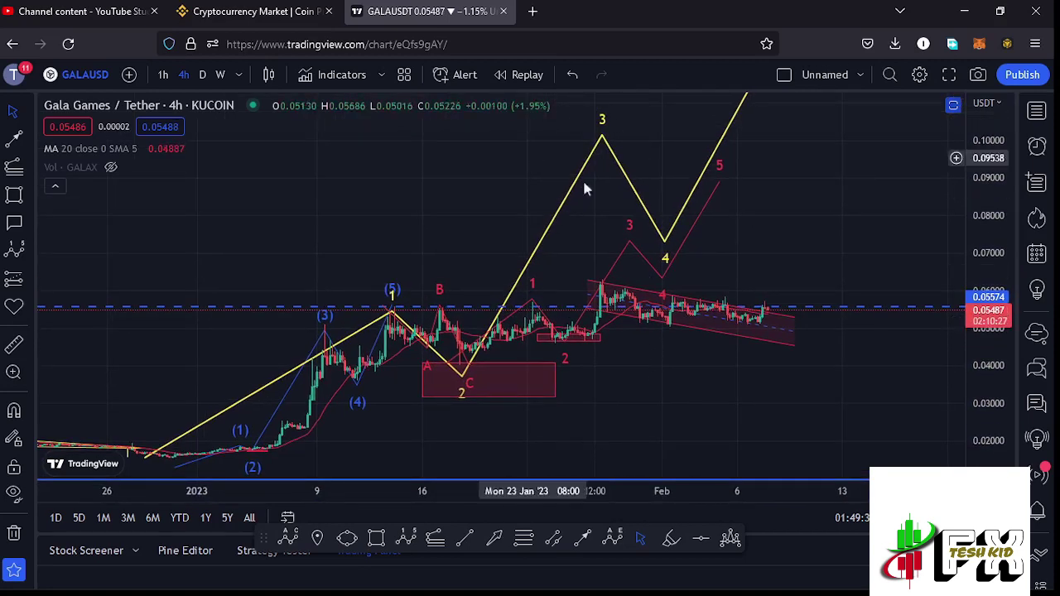
pyautogui.click(600, 236)
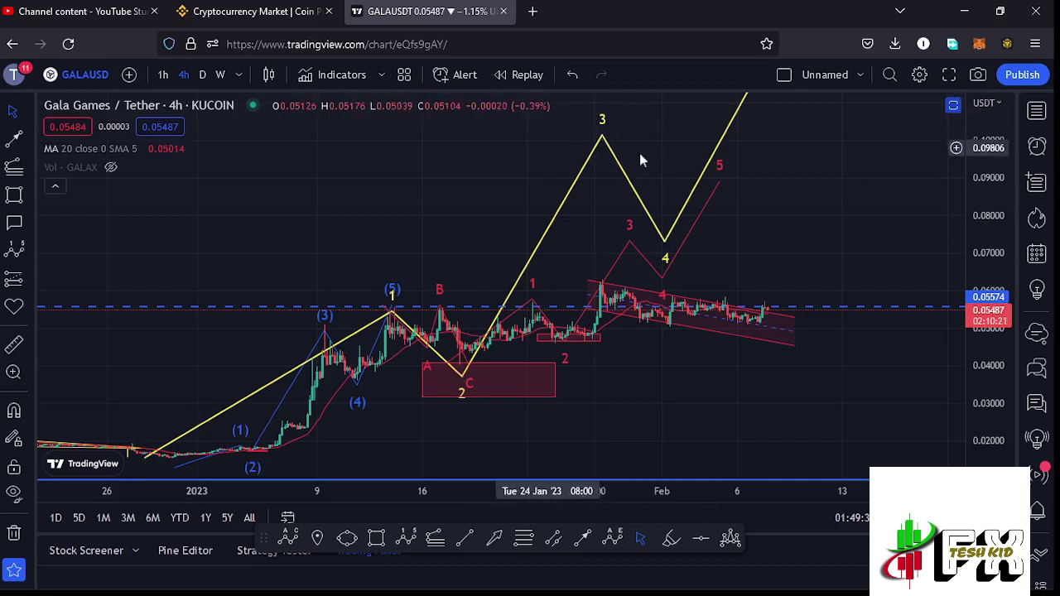
pyautogui.click(435, 538)
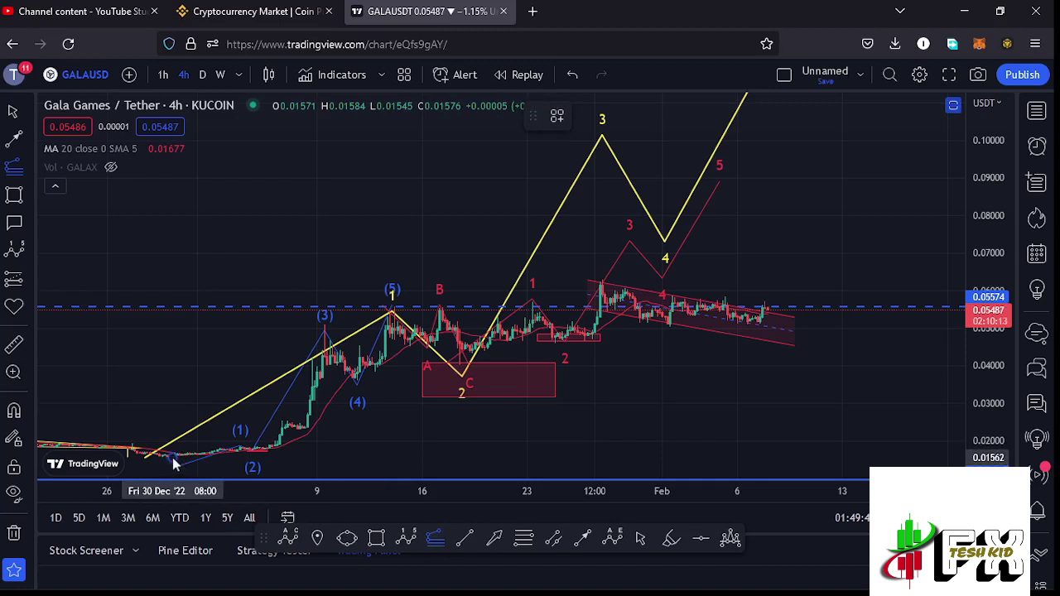
# Draw a trend-based Fib extension from the wave's starting low through the (5) peak
pyautogui.click(172, 457)
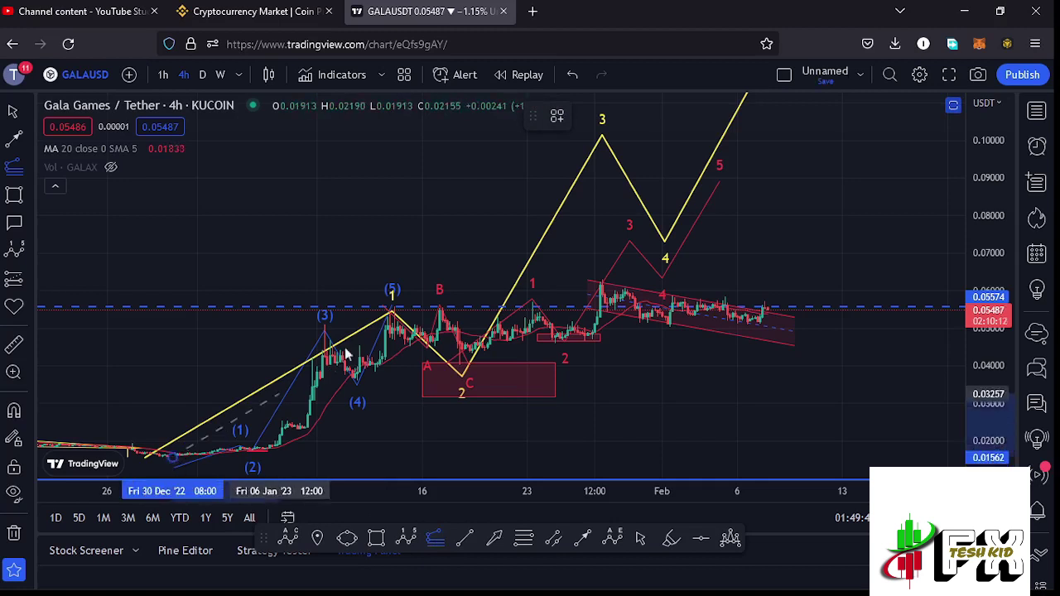
pyautogui.click(394, 312)
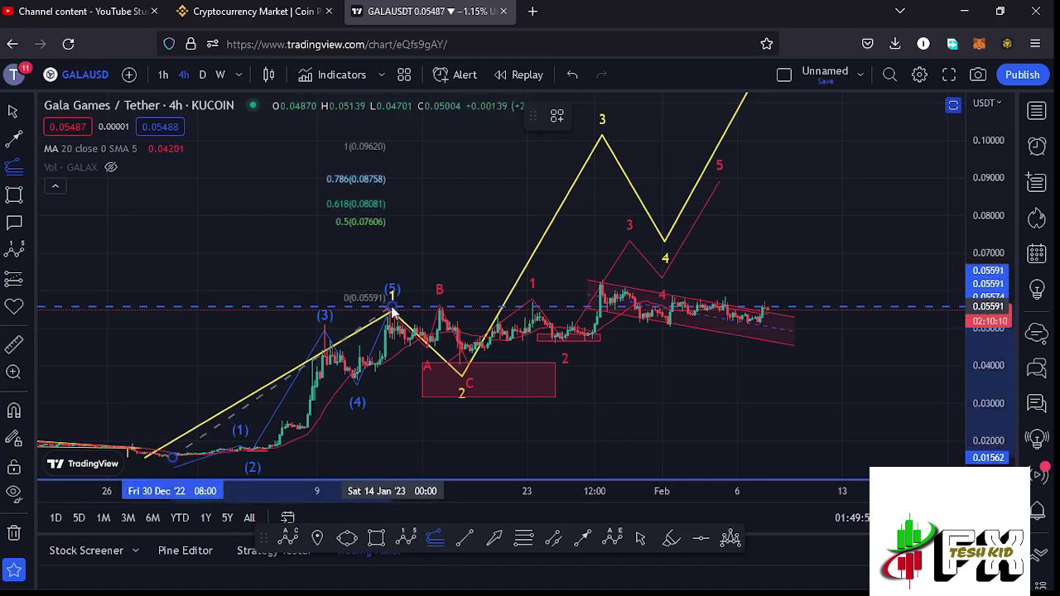
pyautogui.click(835, 369)
pyautogui.moveTo(910, 342); pyautogui.dragTo(898, 356)
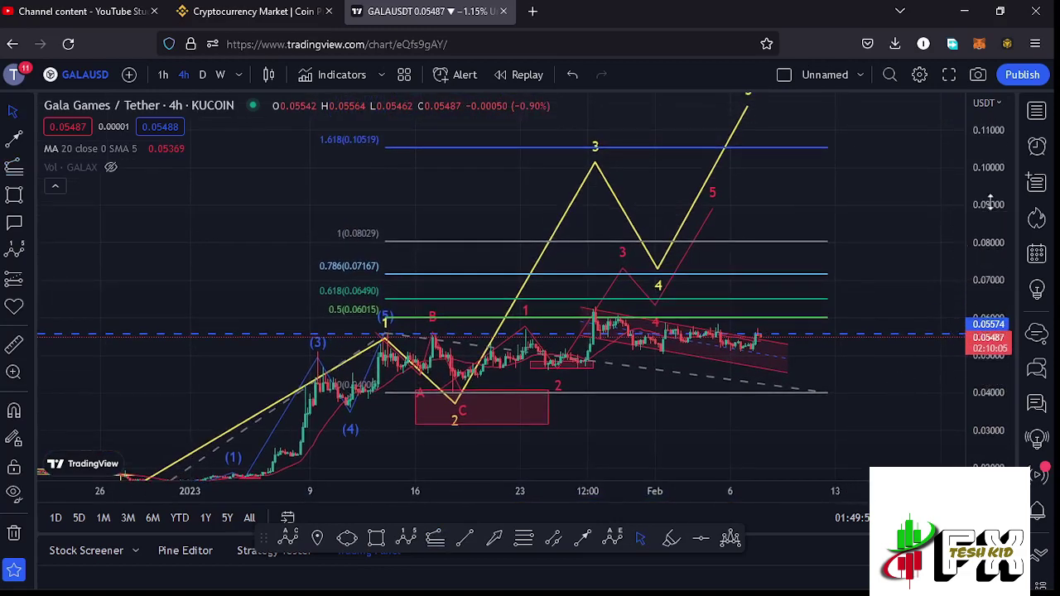
pyautogui.moveTo(990, 202); pyautogui.dragTo(990, 213)
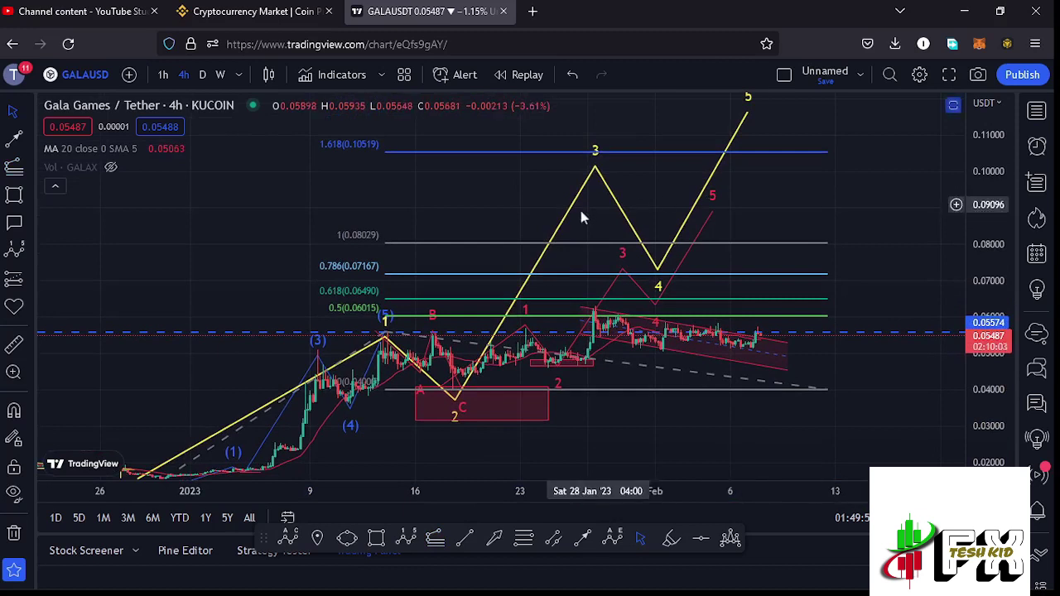
# Lift the yellow wave 3 peak to the 1.618 level near 0.10519, then delete the extension
pyautogui.click(595, 169)
pyautogui.moveTo(594, 170); pyautogui.dragTo(598, 159)
pyautogui.moveTo(602, 215); pyautogui.dragTo(580, 209)
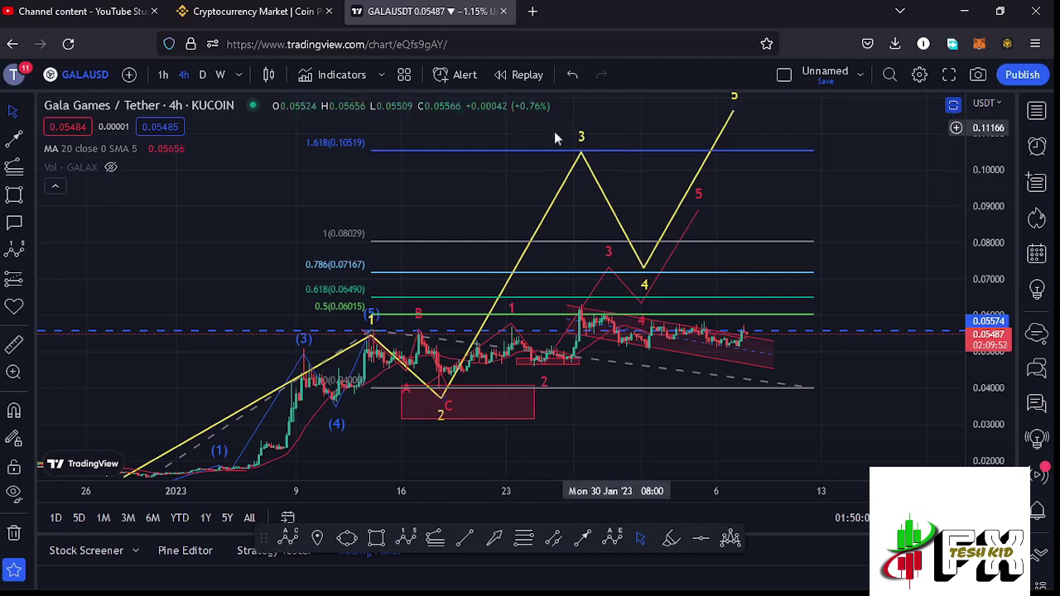
pyautogui.click(812, 394)
pyautogui.click(728, 117)
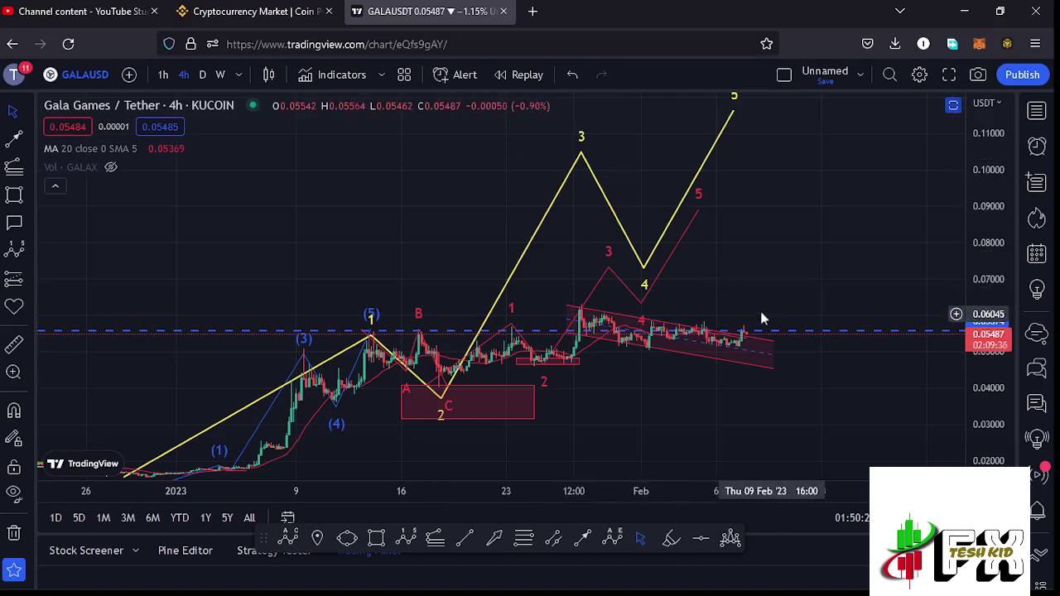
# Zoom and pan to frame the descending red channel, the wave projections and the recent candles
pyautogui.moveTo(745, 301); pyautogui.dragTo(795, 253)
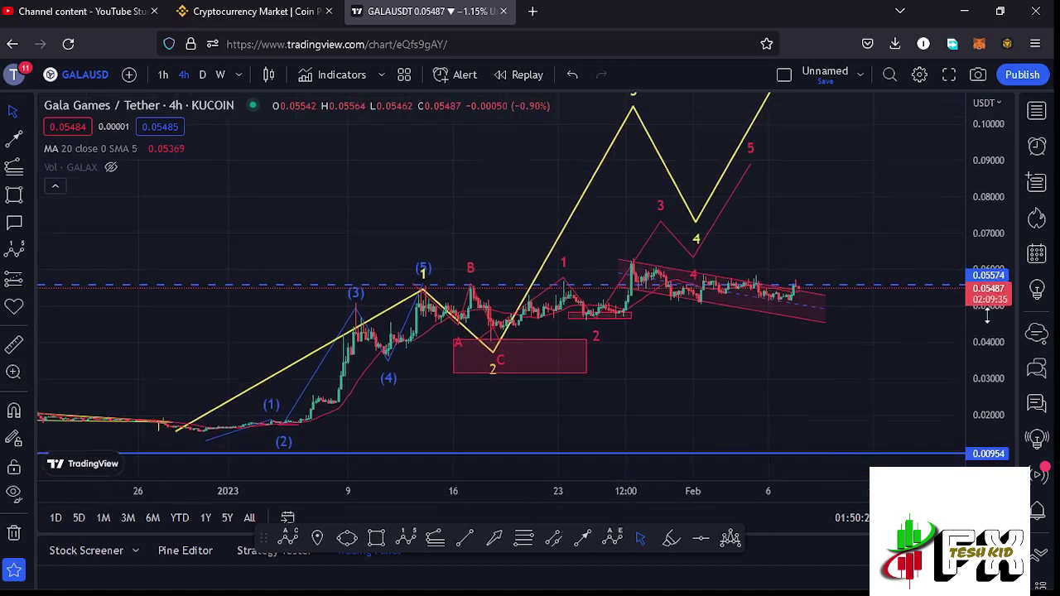
pyautogui.scroll(5, 571, 402)
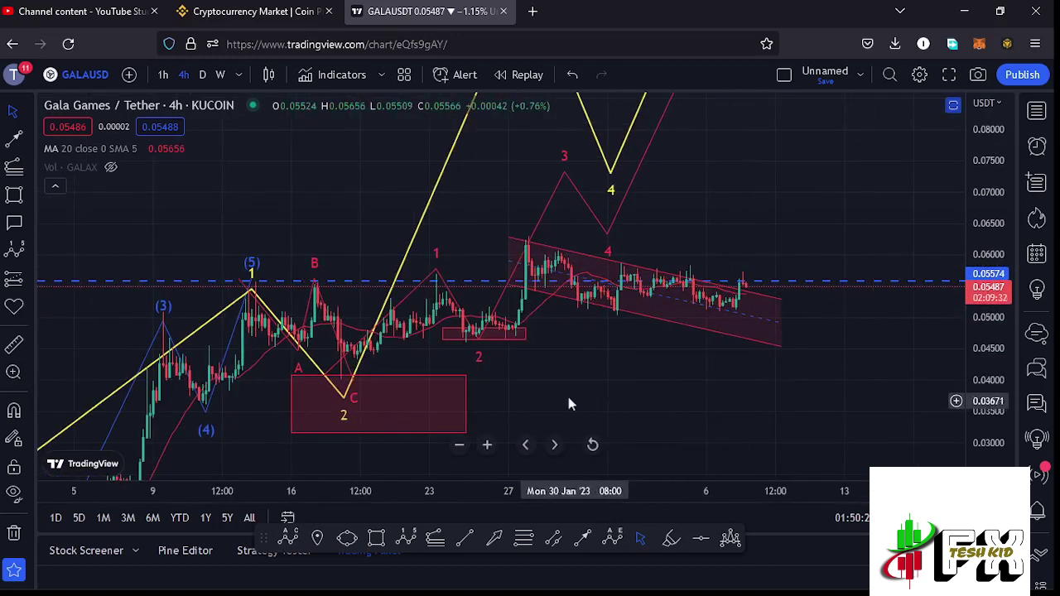
pyautogui.moveTo(572, 405); pyautogui.dragTo(589, 398)
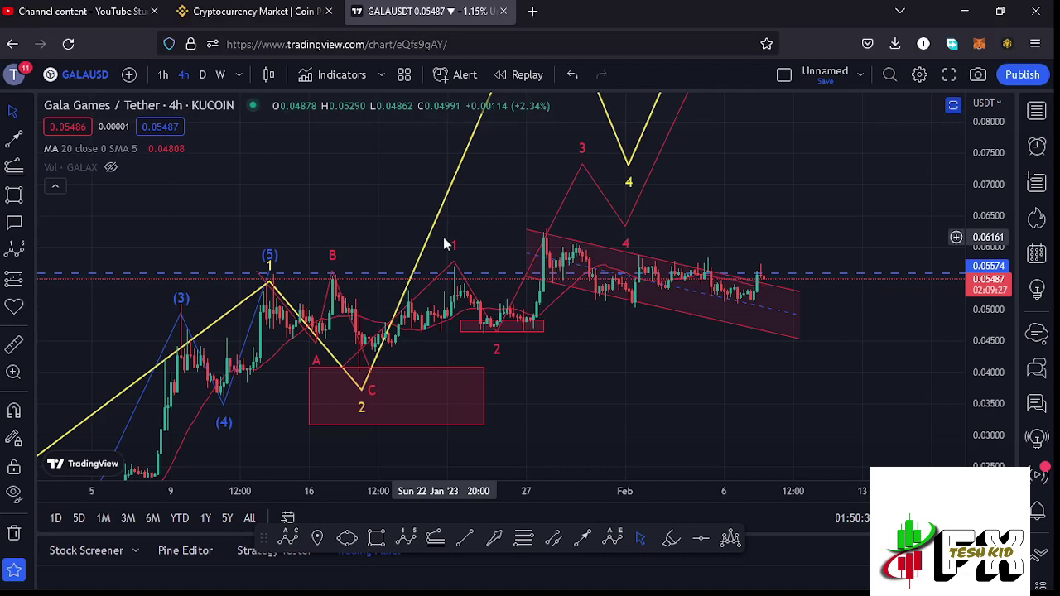
pyautogui.click(514, 325)
pyautogui.moveTo(610, 341); pyautogui.dragTo(595, 369)
pyautogui.click(540, 232)
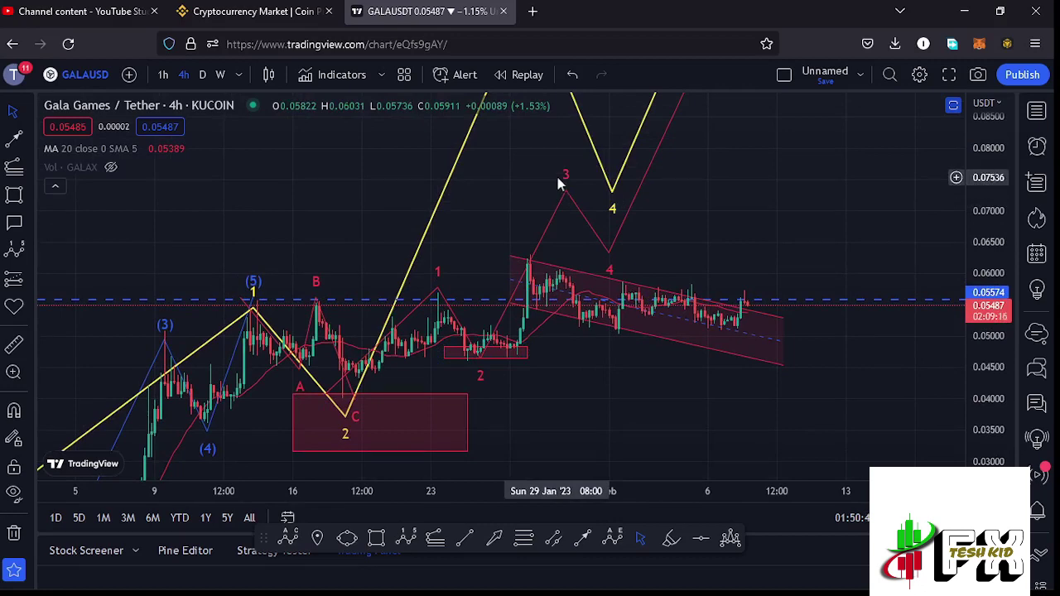
pyautogui.moveTo(733, 207); pyautogui.dragTo(725, 270)
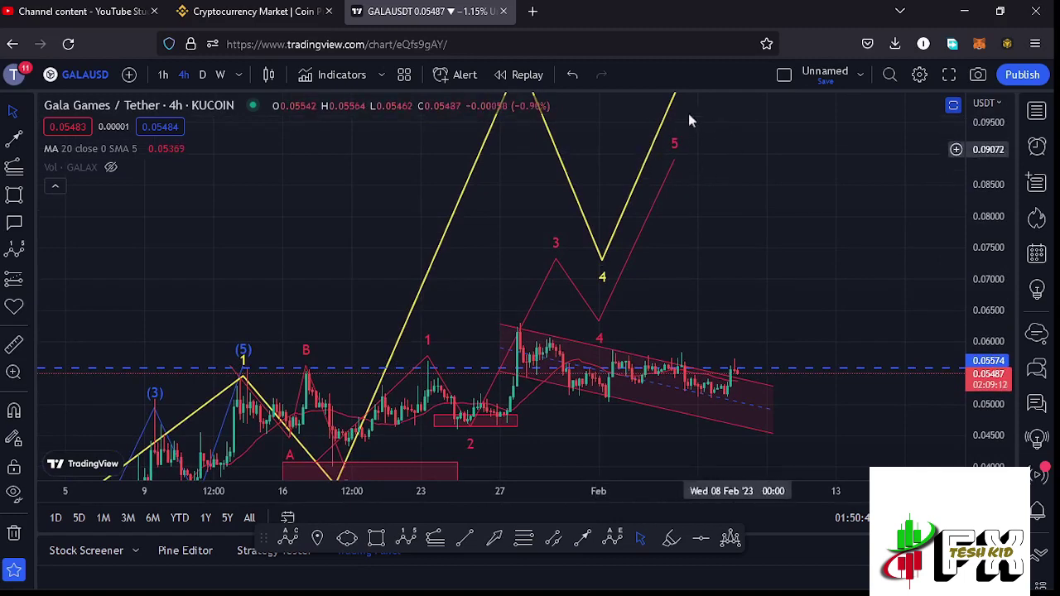
pyautogui.moveTo(988, 170); pyautogui.dragTo(594, 146)
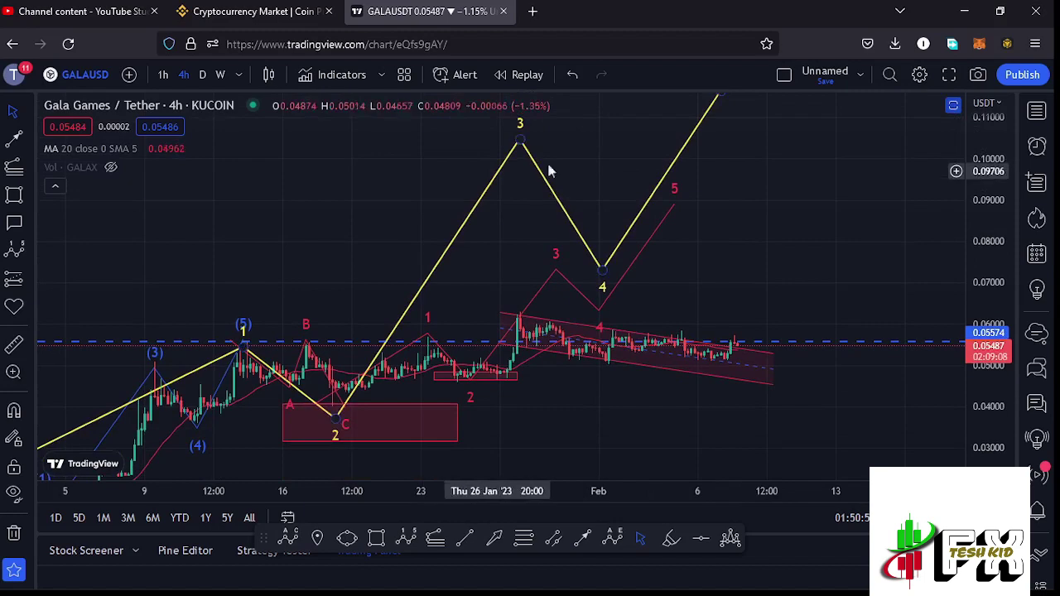
pyautogui.moveTo(493, 283); pyautogui.dragTo(526, 212)
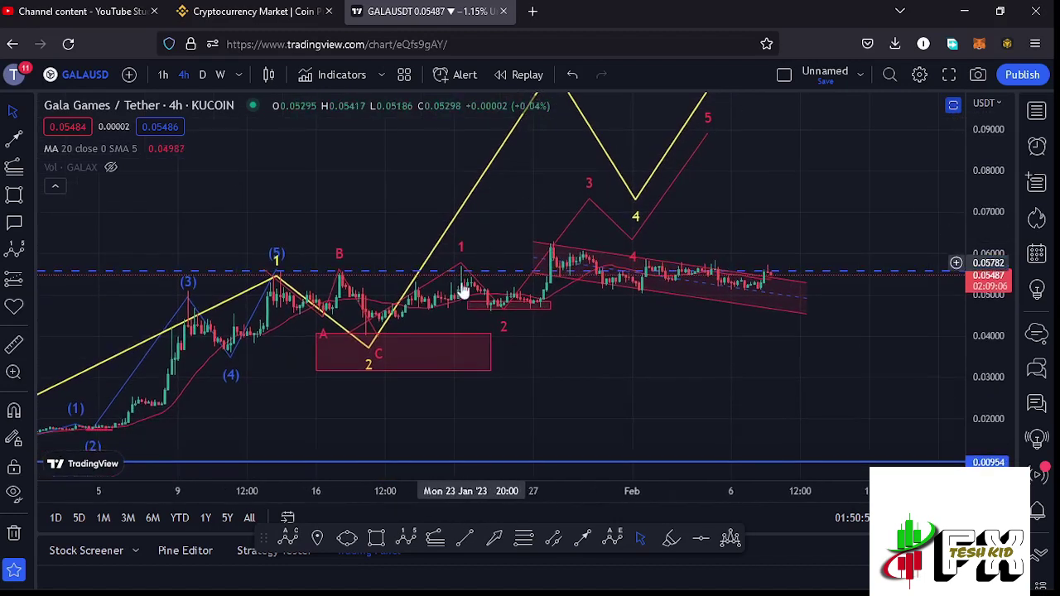
pyautogui.moveTo(999, 312); pyautogui.dragTo(999, 331)
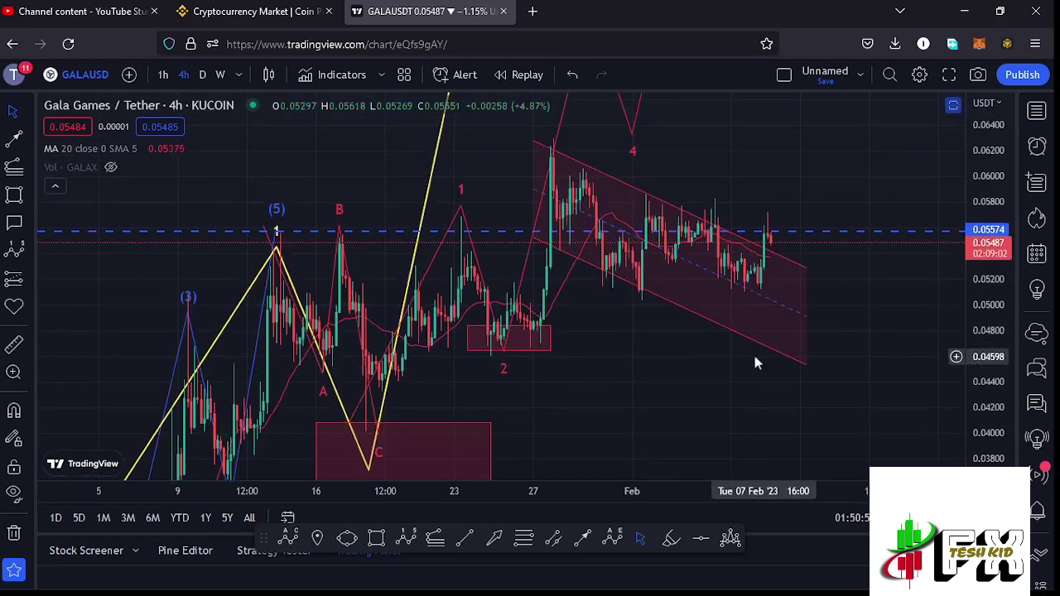
pyautogui.scroll(2, 712, 360)
pyautogui.moveTo(560, 390); pyautogui.dragTo(637, 375)
# Draw a Fibonacci retracement from the C low up to 0.05680
pyautogui.click(523, 542)
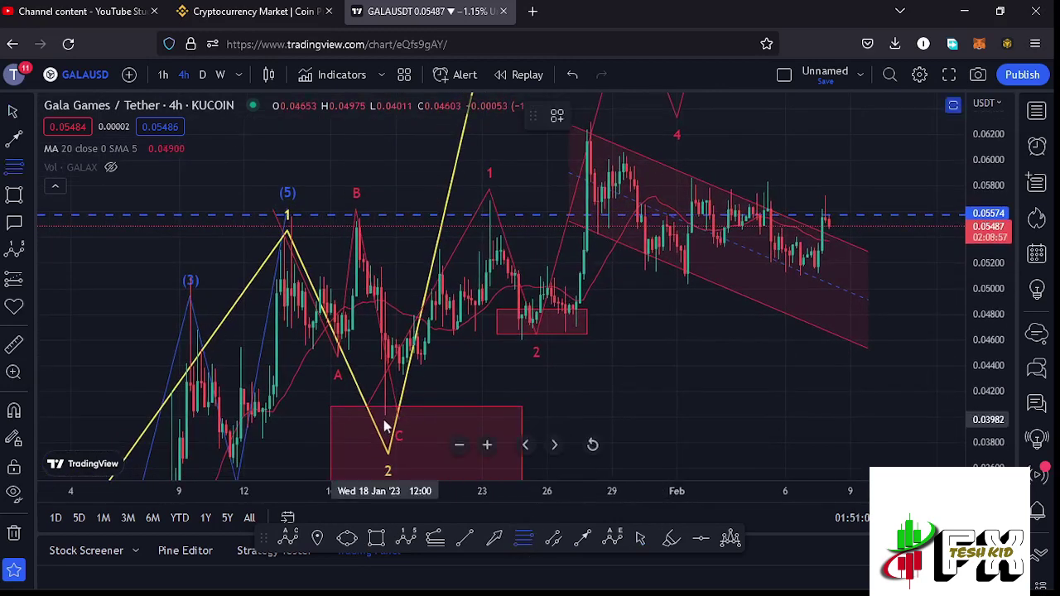
pyautogui.click(385, 412)
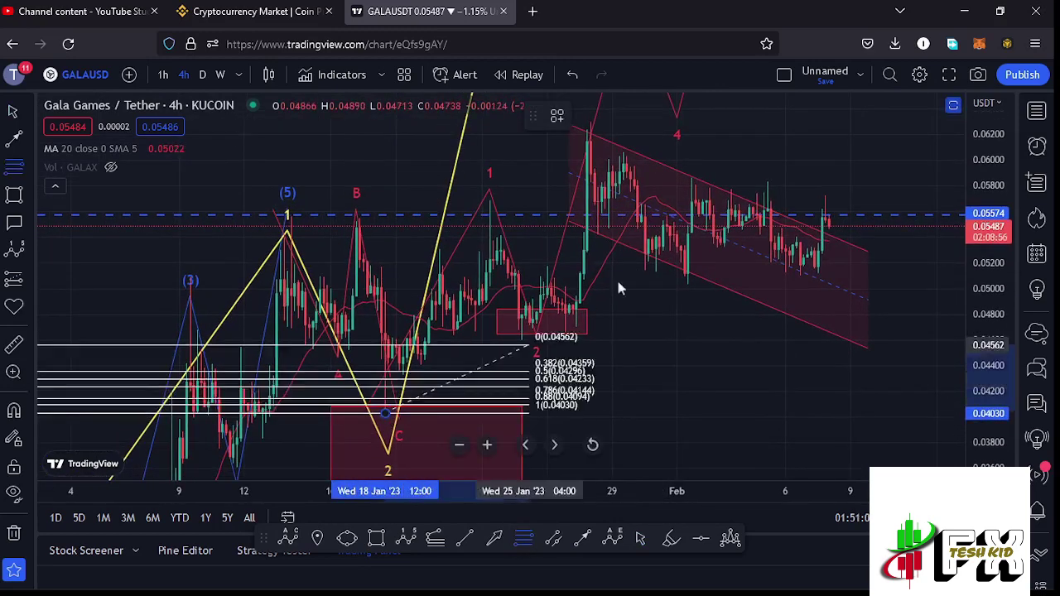
pyautogui.click(685, 208)
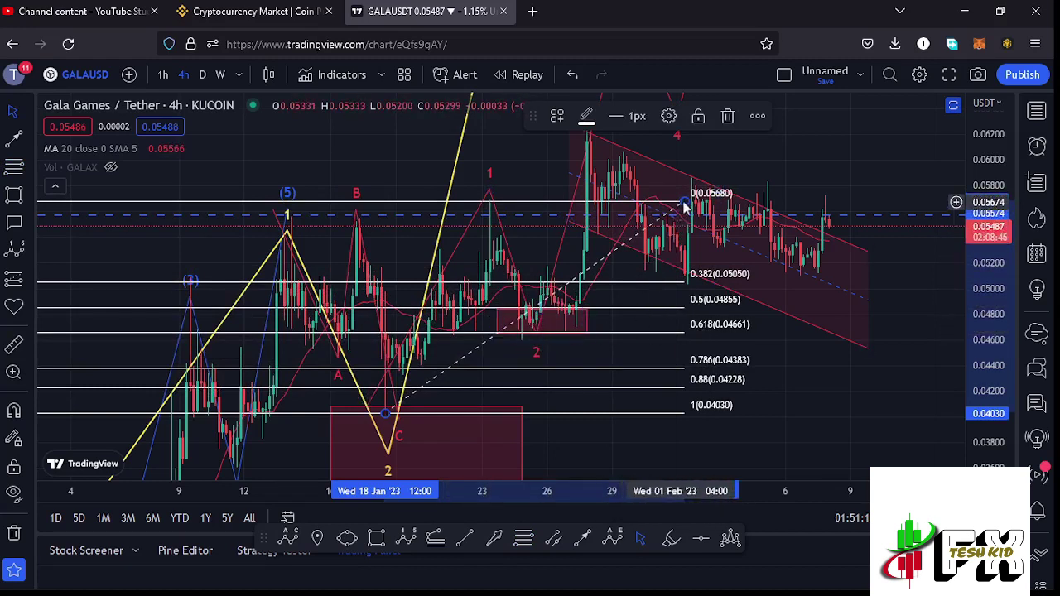
# Delete the retracement and reframe the chart around the wave count and channel
pyautogui.moveTo(741, 150); pyautogui.dragTo(718, 184)
pyautogui.click(645, 245)
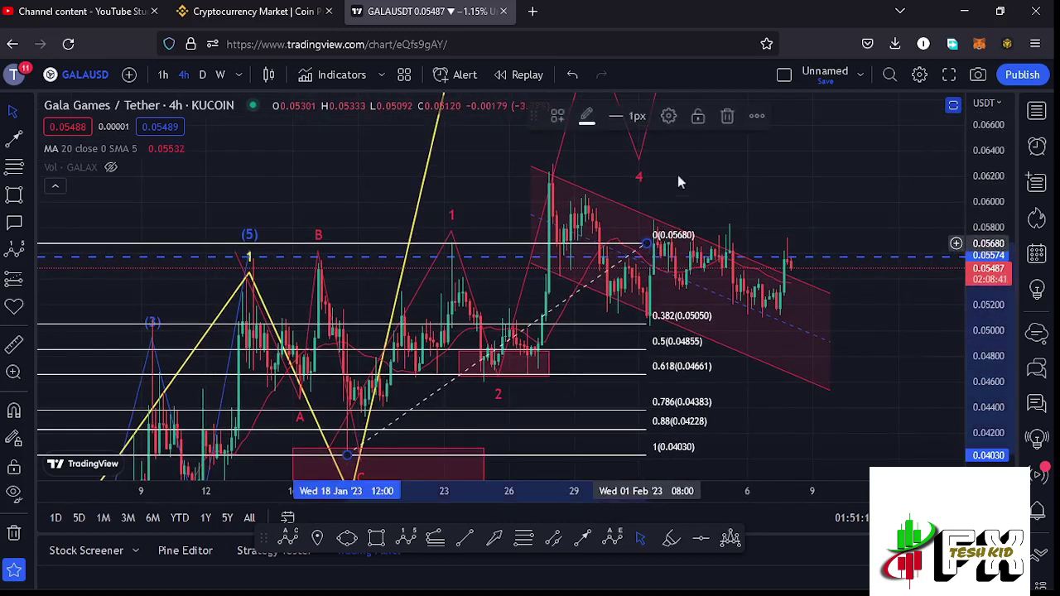
pyautogui.click(727, 117)
pyautogui.moveTo(996, 209); pyautogui.dragTo(994, 284)
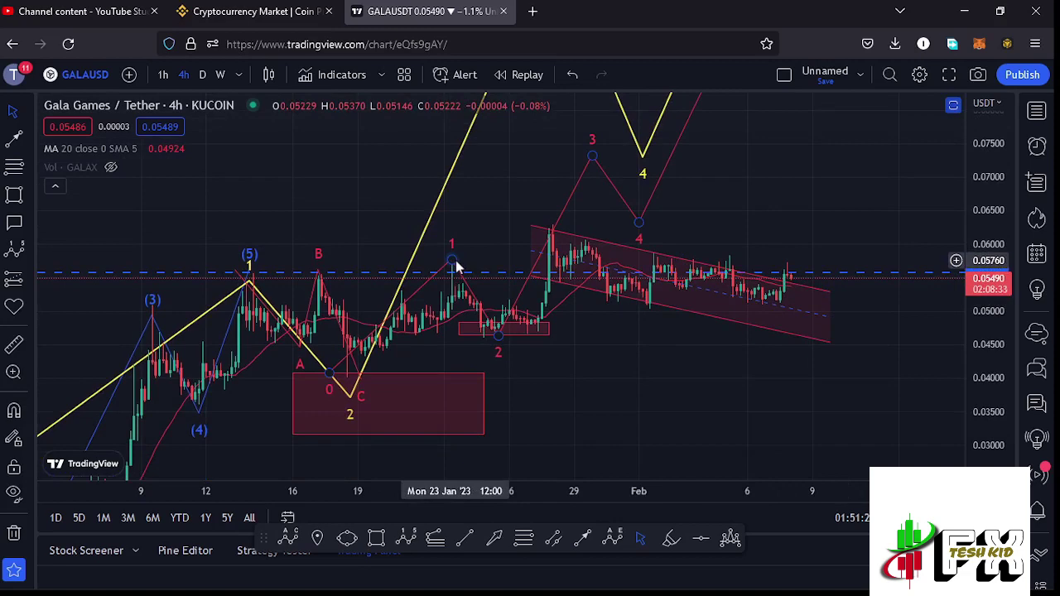
pyautogui.moveTo(795, 207); pyautogui.dragTo(770, 249)
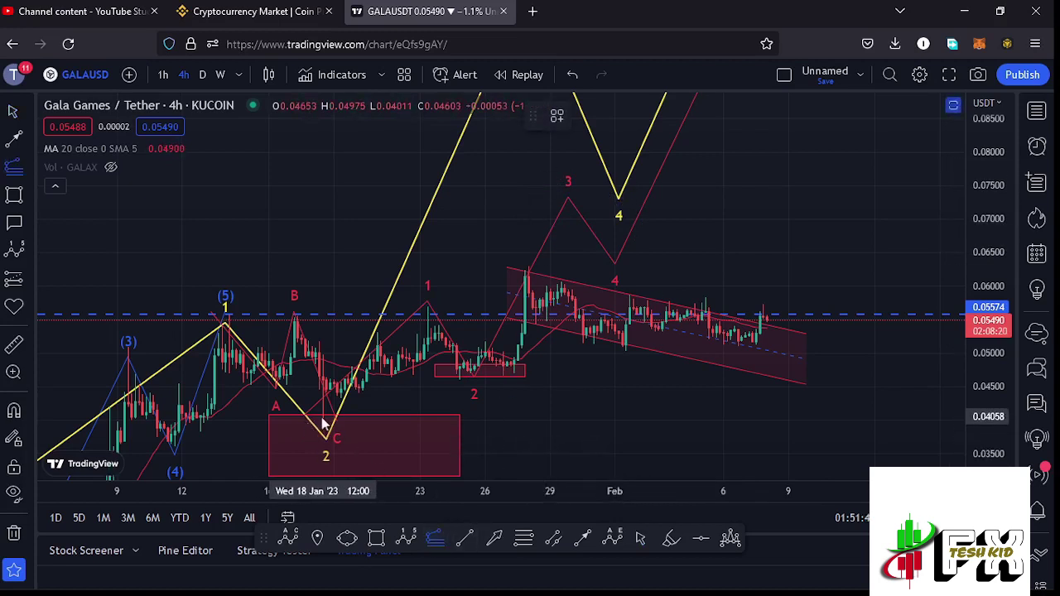
pyautogui.moveTo(335, 421); pyautogui.dragTo(428, 312)
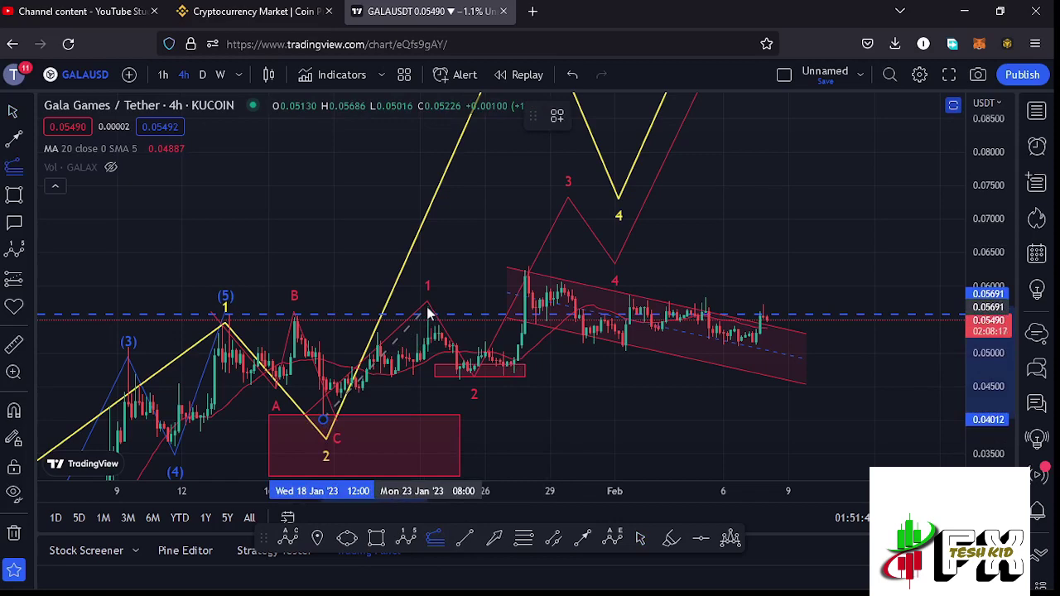
pyautogui.click(427, 305)
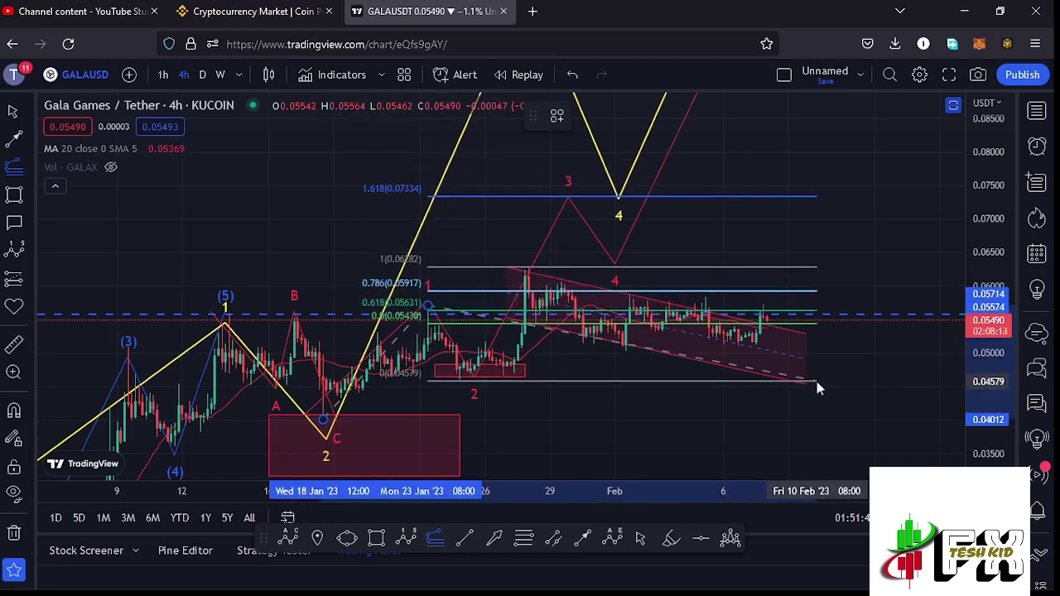
pyautogui.click(817, 381)
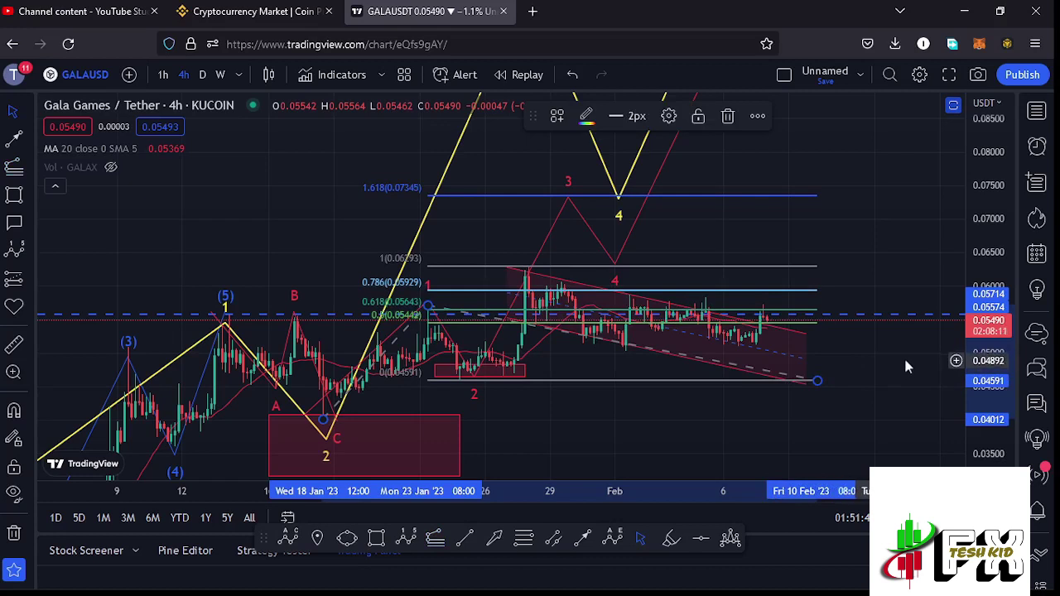
pyautogui.moveTo(902, 362); pyautogui.dragTo(895, 362)
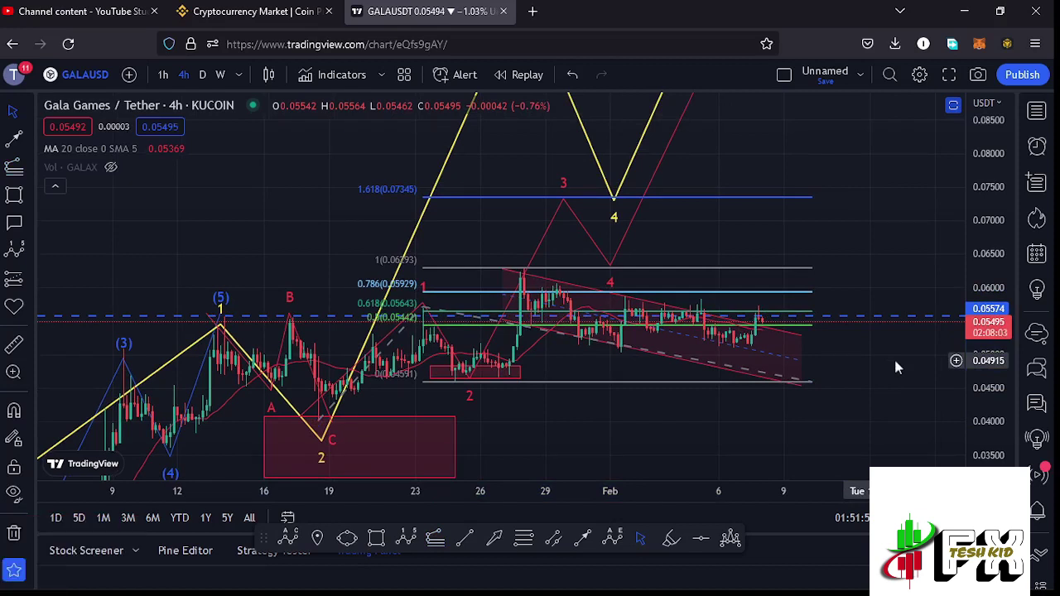
pyautogui.click(811, 382)
pyautogui.click(727, 122)
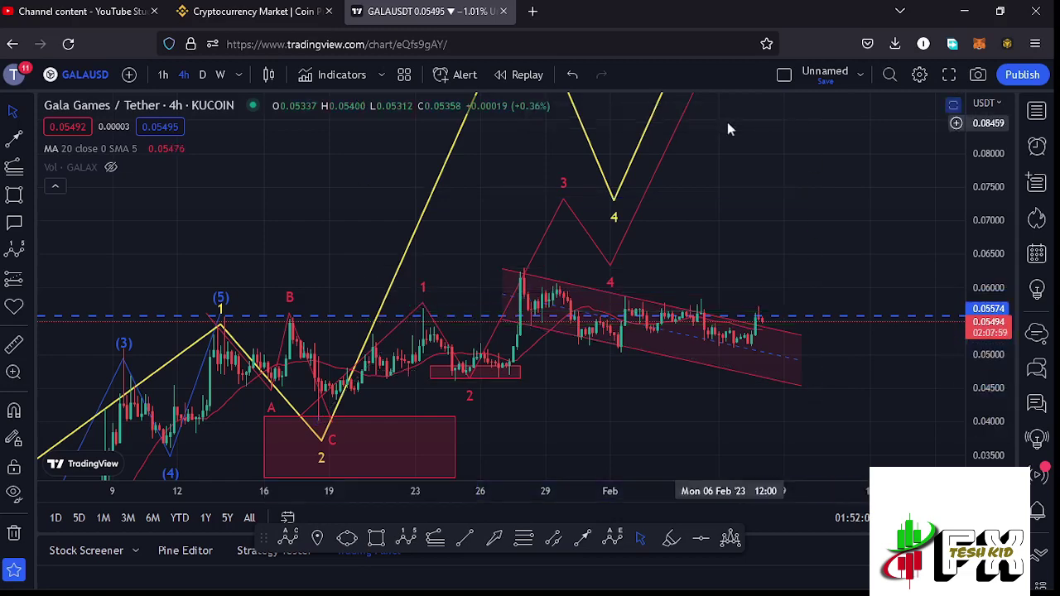
# Zoom in on the latest candles and draw yellow arrows rising from the last candle
pyautogui.moveTo(833, 249); pyautogui.dragTo(805, 252)
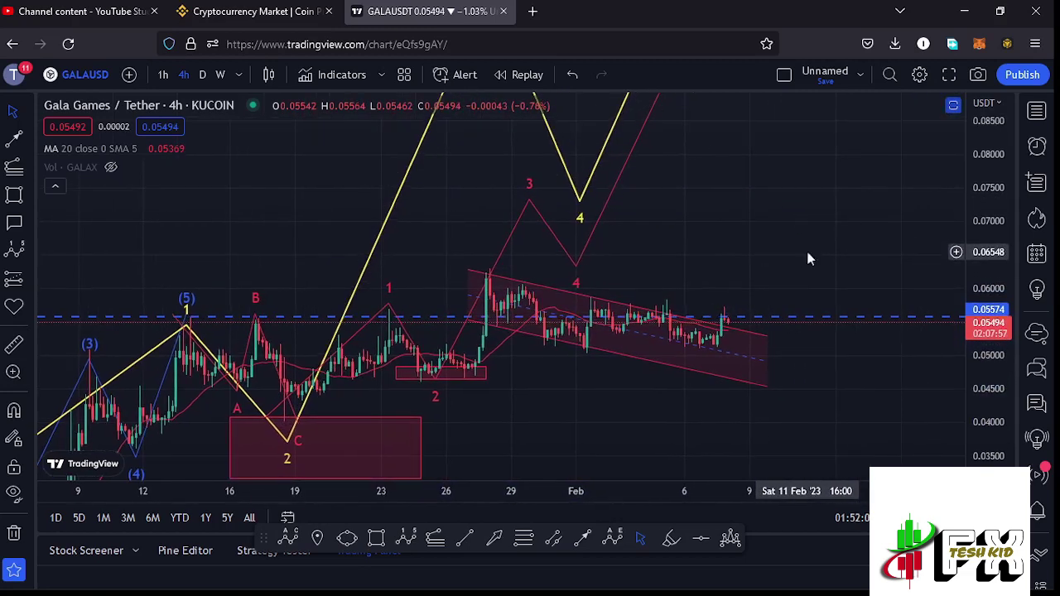
pyautogui.scroll(2, 720, 269)
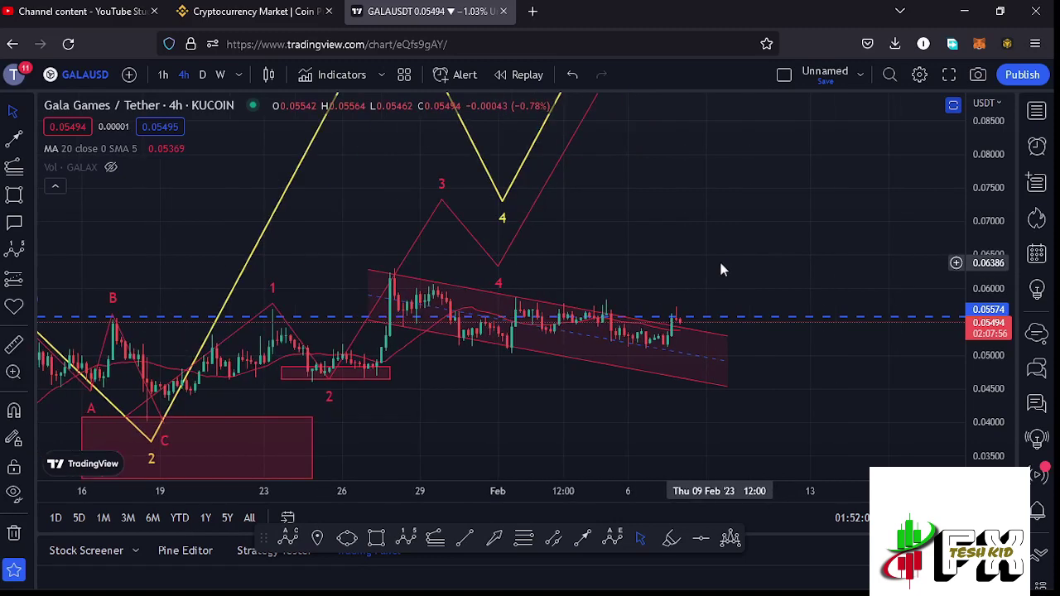
pyautogui.moveTo(669, 260); pyautogui.dragTo(745, 252)
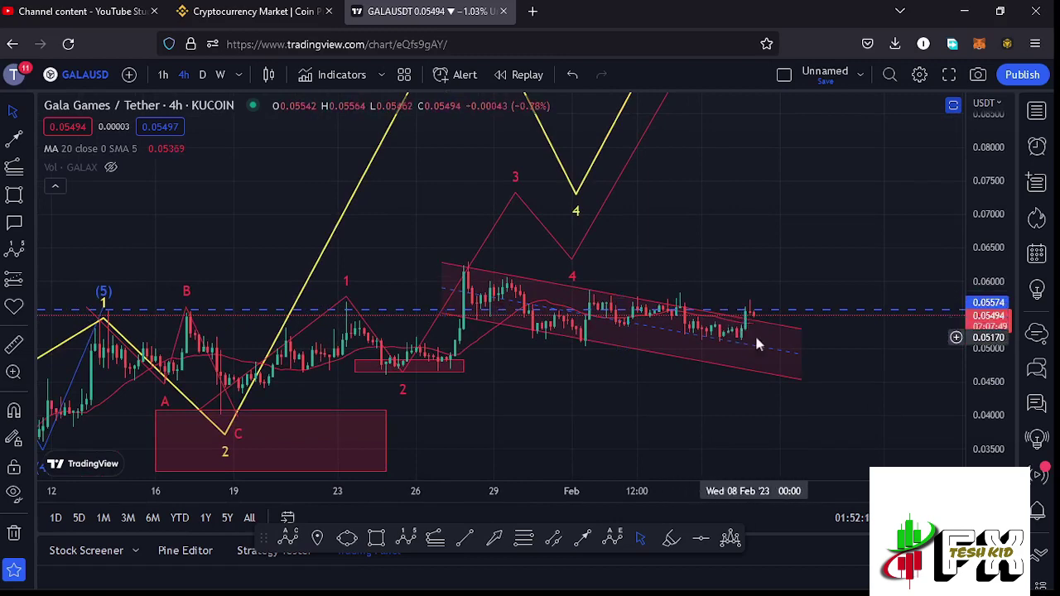
pyautogui.scroll(1, 750, 341)
pyautogui.click(582, 538)
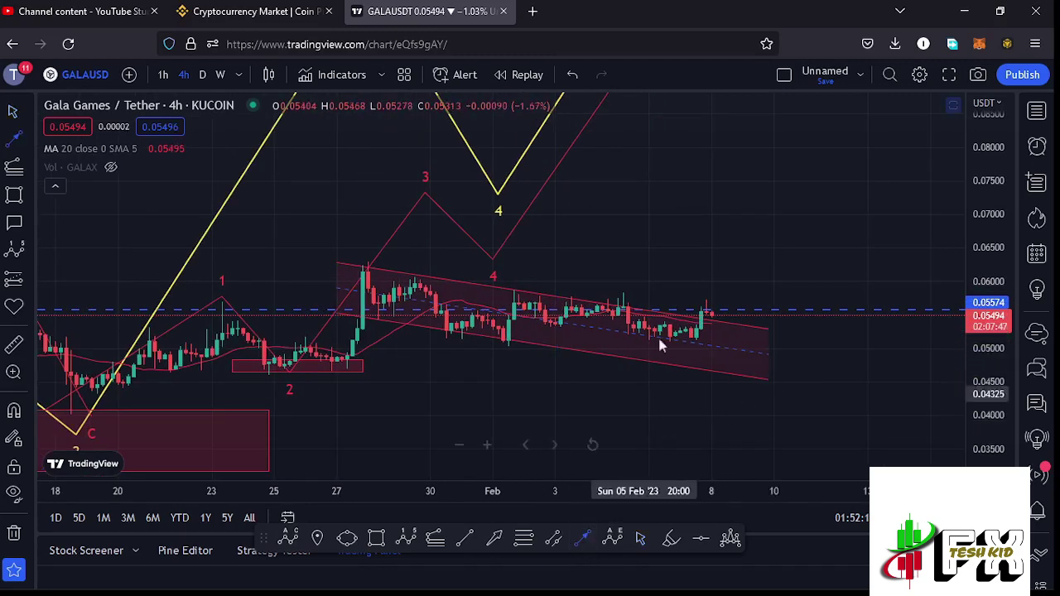
pyautogui.moveTo(697, 321)
pyautogui.mouseDown()
pyautogui.moveTo(706, 296)
pyautogui.moveTo(716, 318)
pyautogui.mouseUp()
pyautogui.click(582, 538)
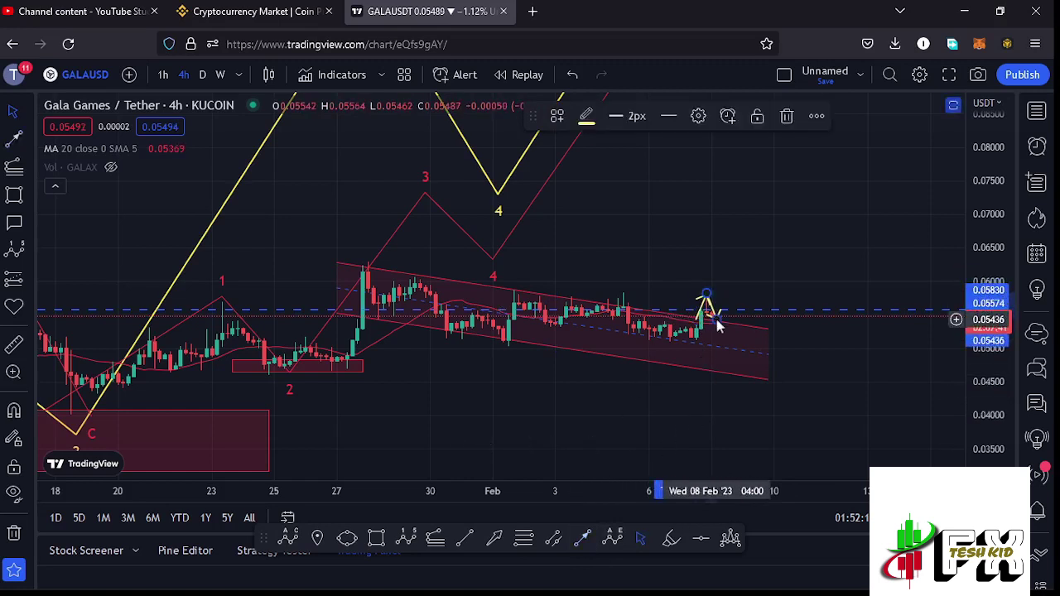
pyautogui.click(586, 539)
pyautogui.moveTo(716, 317); pyautogui.dragTo(772, 195)
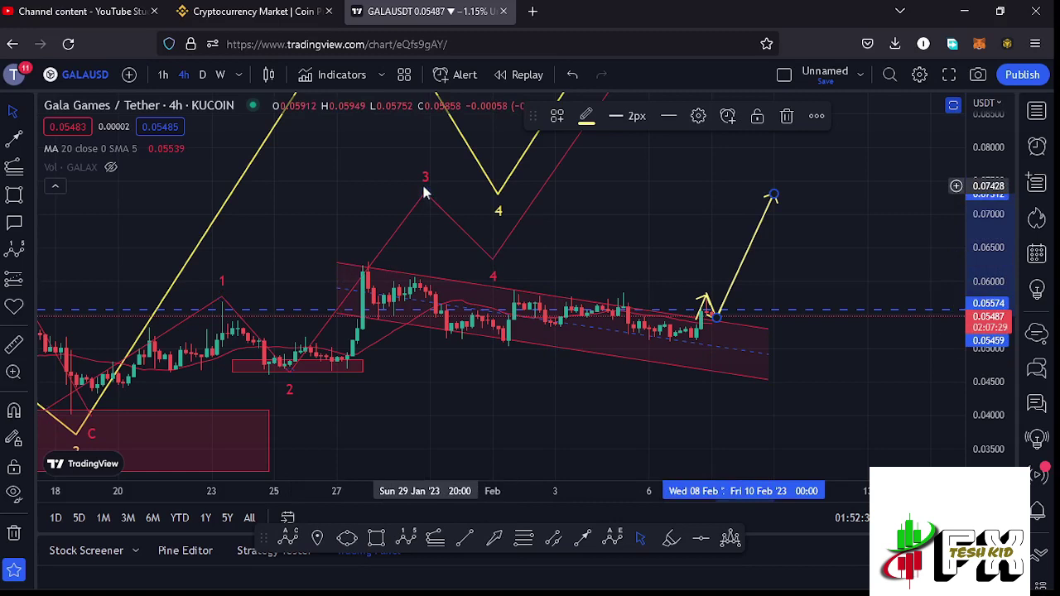
# Delete the stray upward line and drop the yellow arrow's end to about 0.04220
pyautogui.click(787, 118)
pyautogui.click(717, 317)
pyautogui.moveTo(717, 316); pyautogui.dragTo(718, 374)
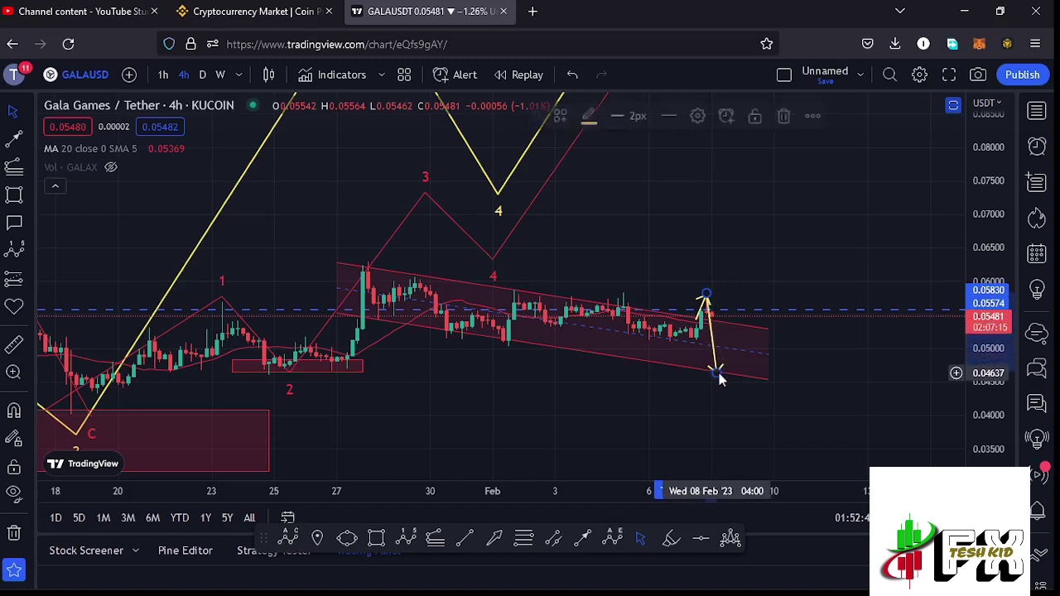
pyautogui.moveTo(718, 375); pyautogui.dragTo(721, 399)
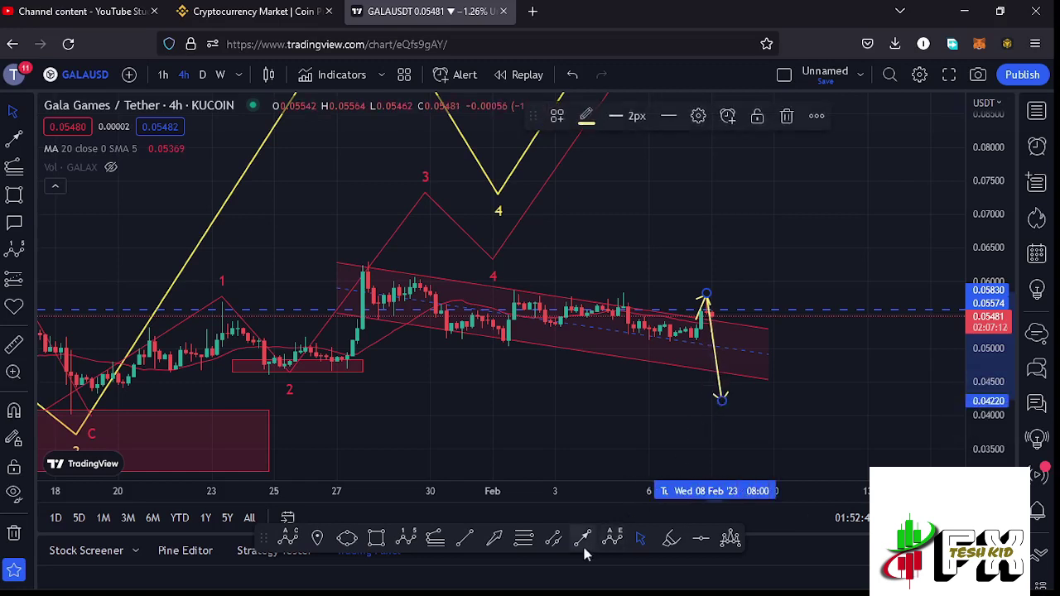
# Add a small bounce arrow back up, then a falling arrow down to about 0.03491
pyautogui.click(582, 540)
pyautogui.click(721, 399)
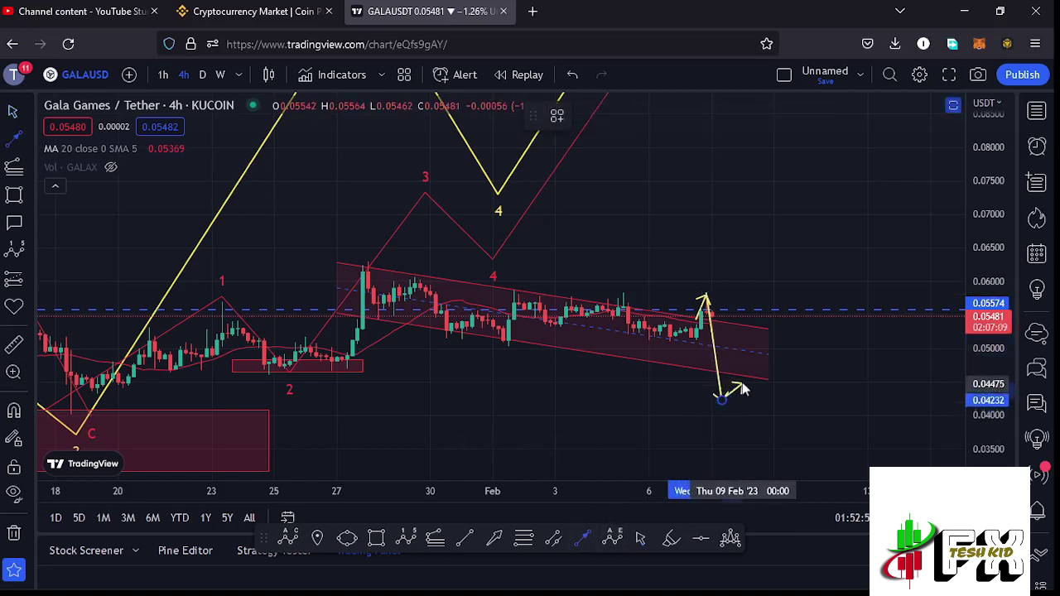
pyautogui.click(742, 380)
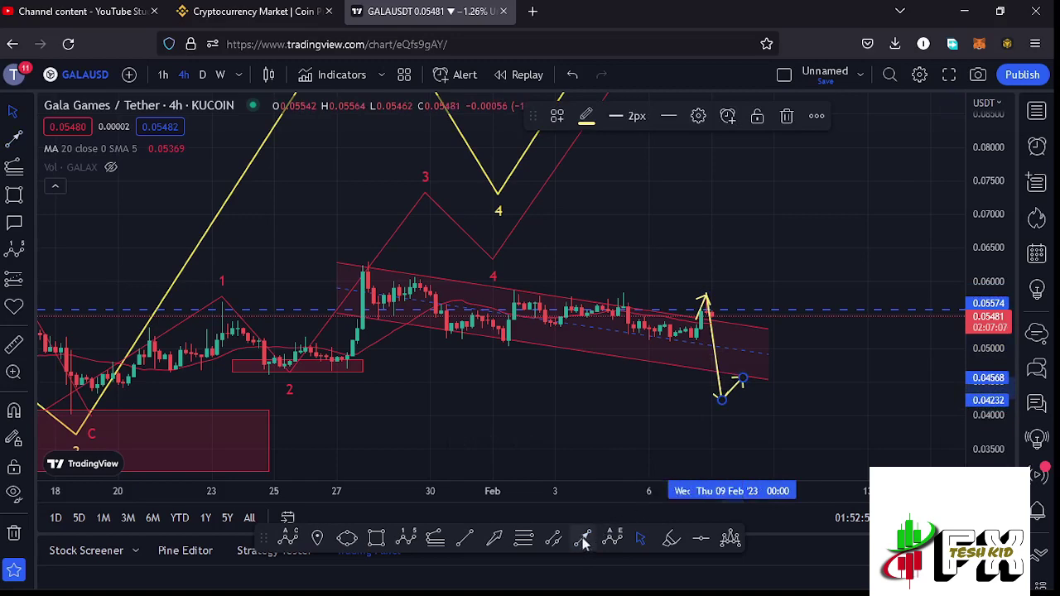
pyautogui.click(582, 540)
pyautogui.click(741, 380)
pyautogui.click(757, 448)
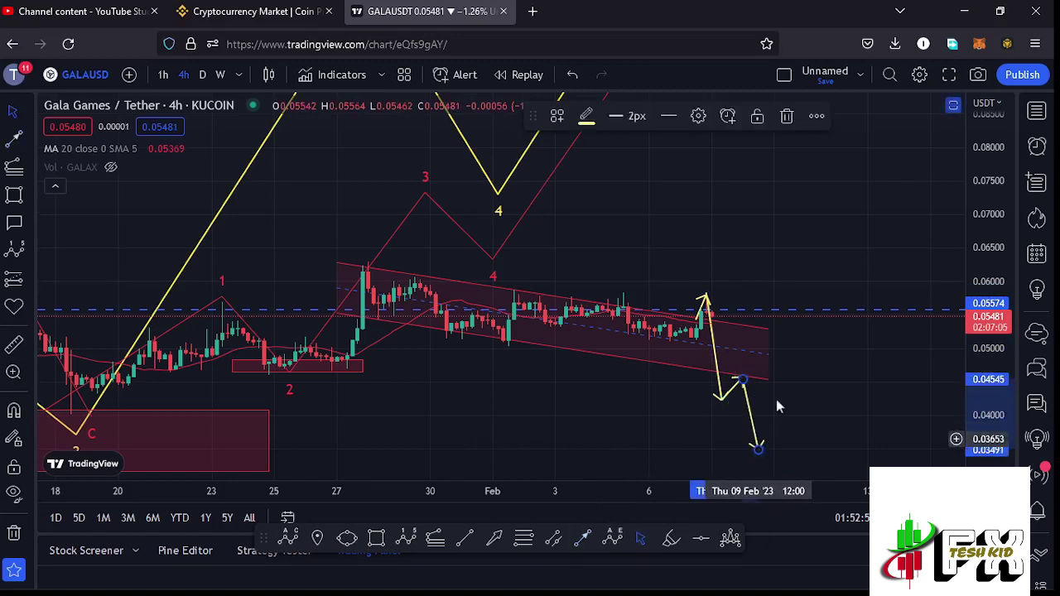
pyautogui.moveTo(999, 222); pyautogui.dragTo(1000, 277)
# Move the yellow wave count up and right to start at the (4) low, lowering its point 2
pyautogui.scroll(-2, 615, 376)
pyautogui.scroll(-3, 615, 382)
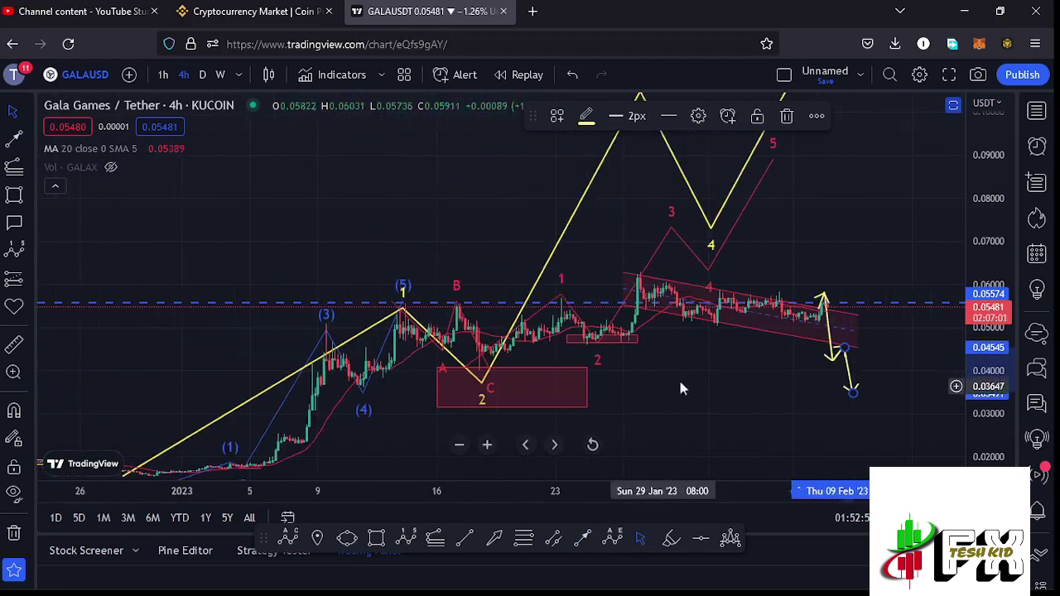
pyautogui.moveTo(722, 379); pyautogui.dragTo(593, 335)
pyautogui.click(487, 258)
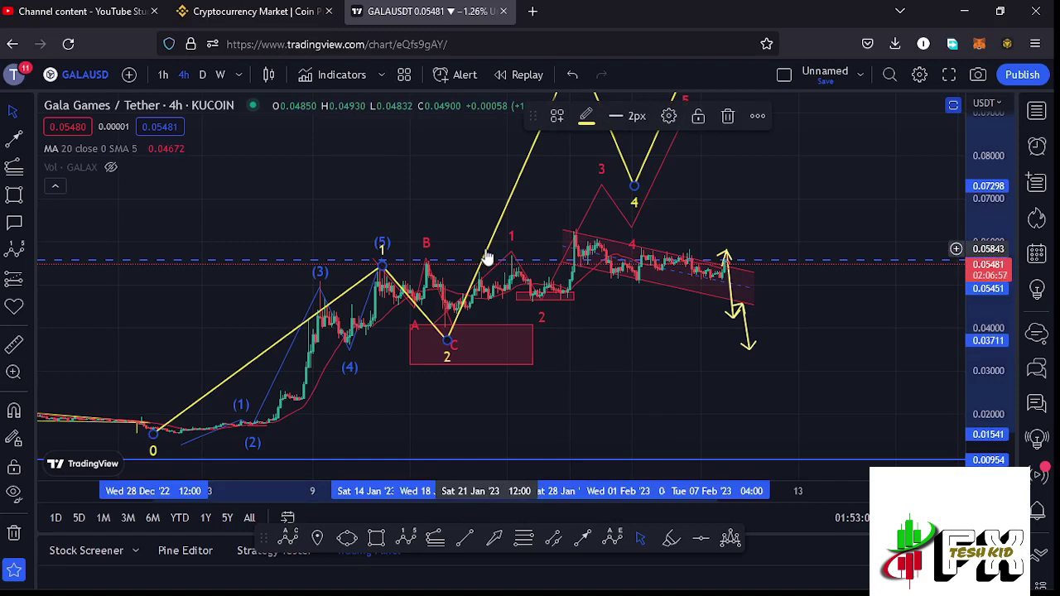
pyautogui.moveTo(488, 258)
pyautogui.mouseDown()
pyautogui.moveTo(607, 250)
pyautogui.moveTo(666, 232)
pyautogui.moveTo(678, 211)
pyautogui.mouseUp()
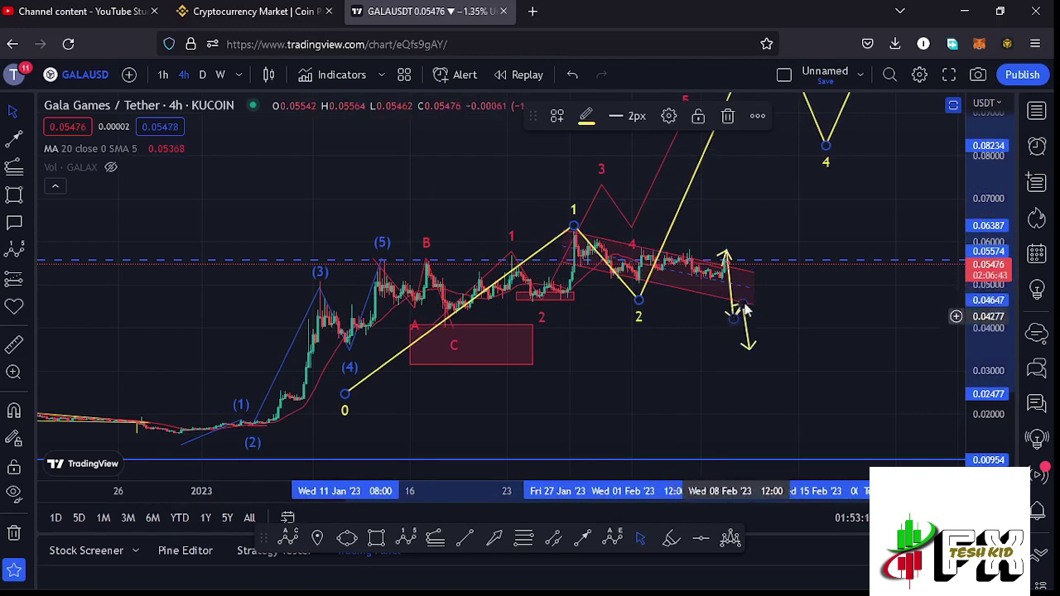
pyautogui.moveTo(638, 300)
pyautogui.mouseDown()
pyautogui.moveTo(659, 352)
pyautogui.moveTo(667, 344)
pyautogui.mouseUp()
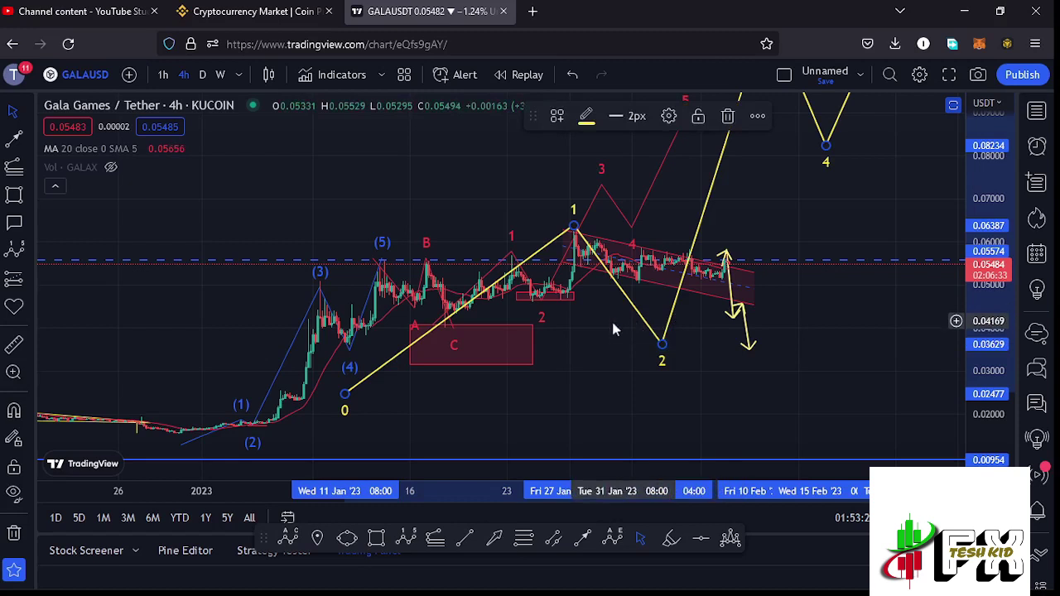
pyautogui.moveTo(599, 365); pyautogui.dragTo(584, 362)
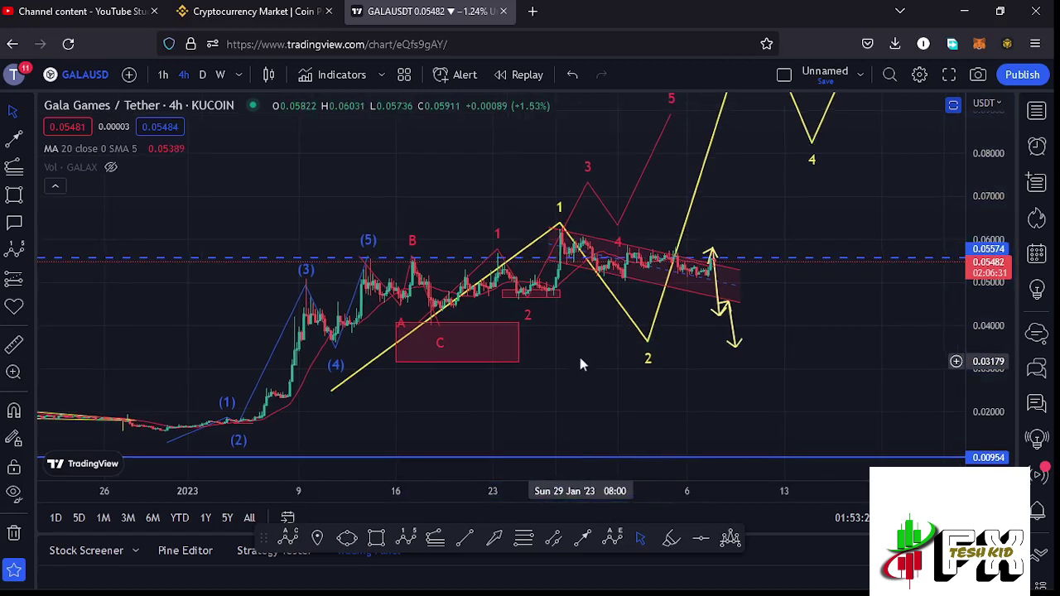
pyautogui.click(617, 302)
pyautogui.moveTo(616, 302); pyautogui.dragTo(611, 286)
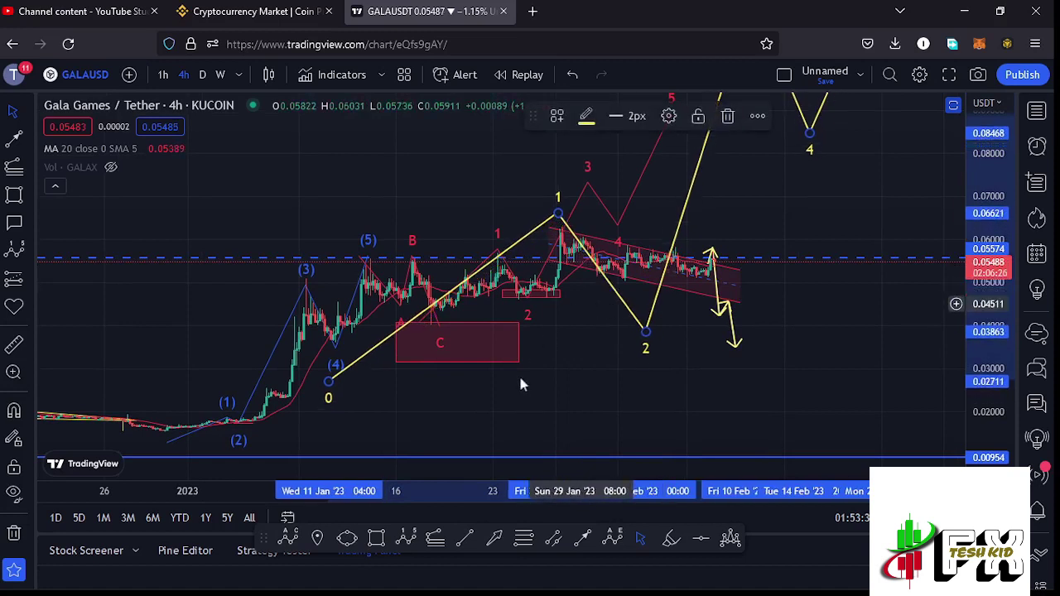
pyautogui.click(523, 539)
# Draw a Fibonacci retracement from the (2) low up to 0.06348
pyautogui.click(164, 432)
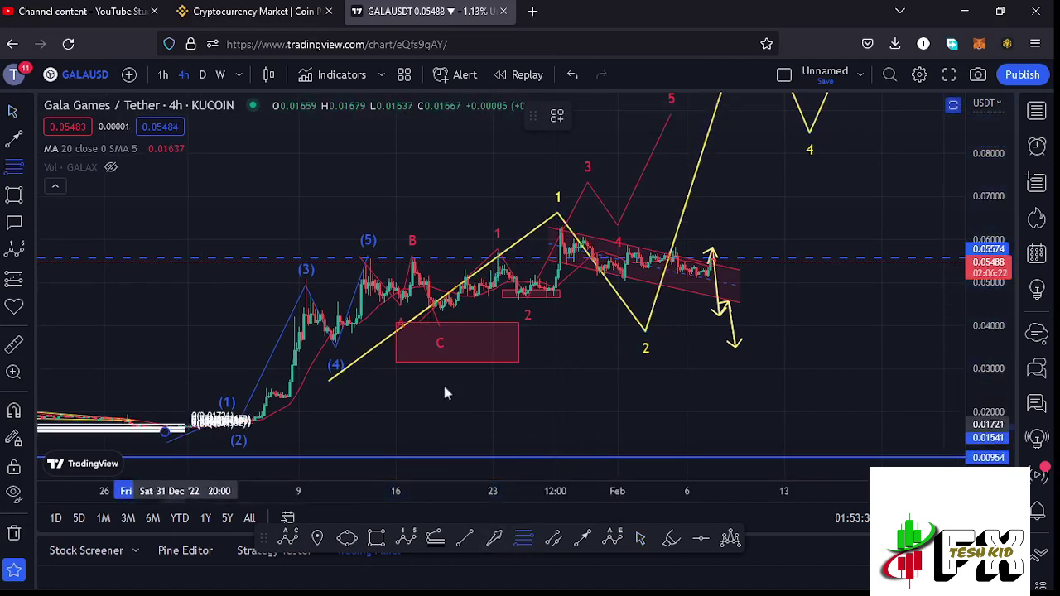
pyautogui.click(790, 222)
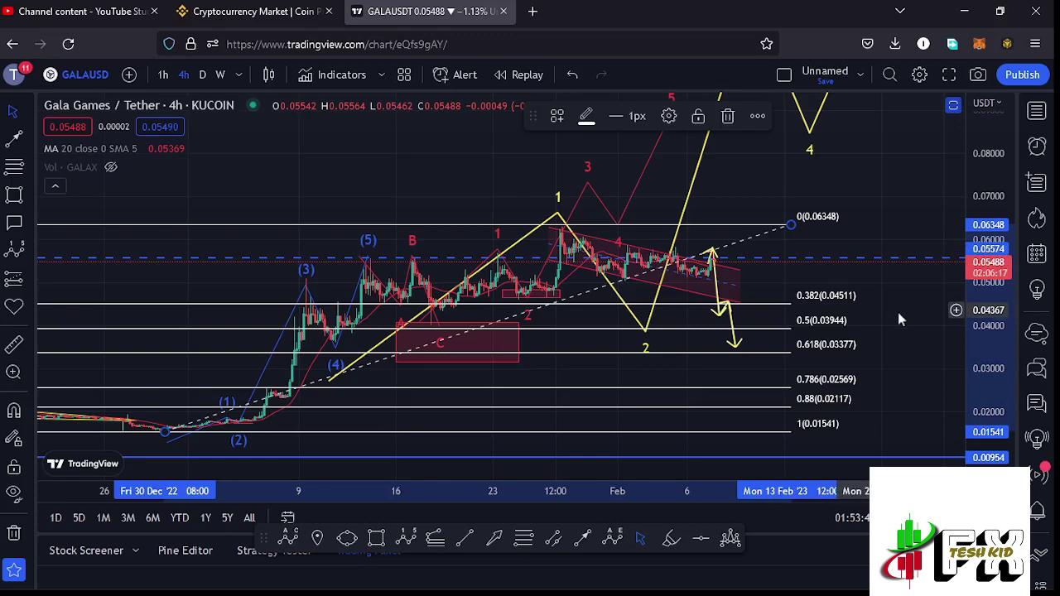
pyautogui.moveTo(906, 317); pyautogui.dragTo(882, 312)
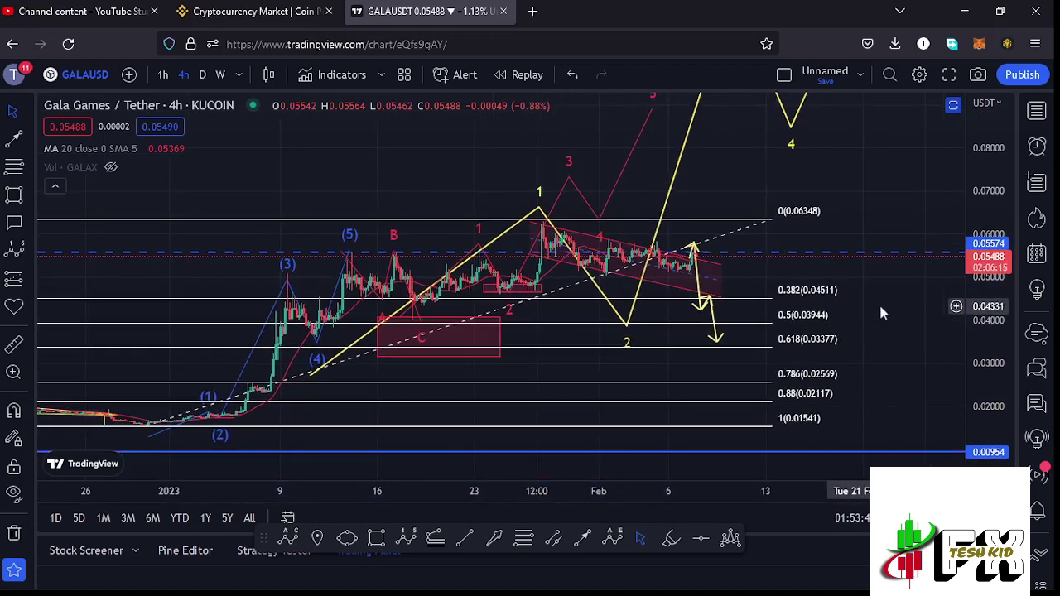
# Draw a target box between the 0.5 and 0.618 levels, then delete the retracement
pyautogui.click(383, 535)
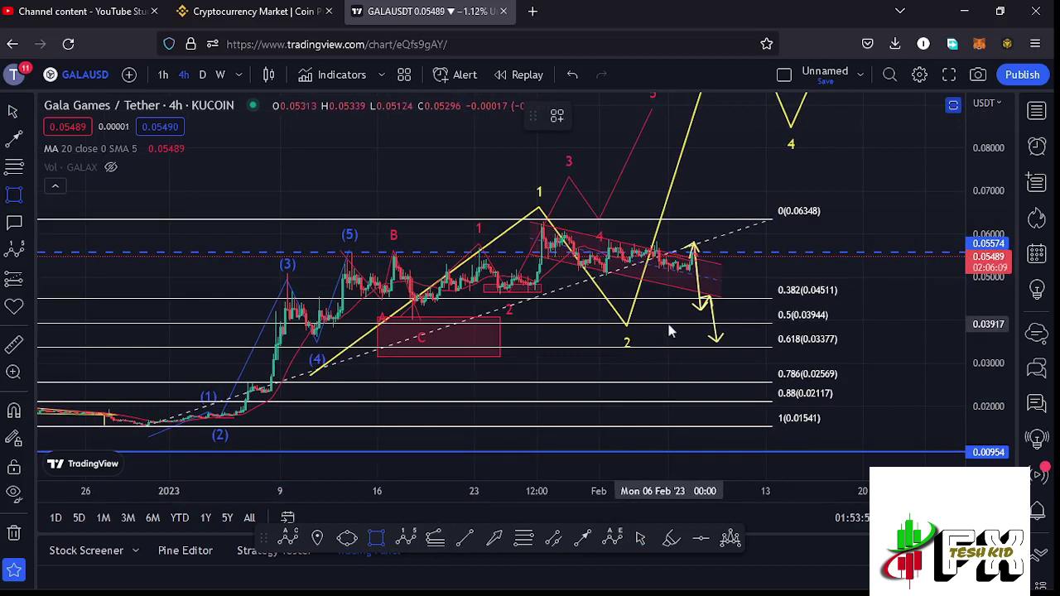
pyautogui.click(653, 321)
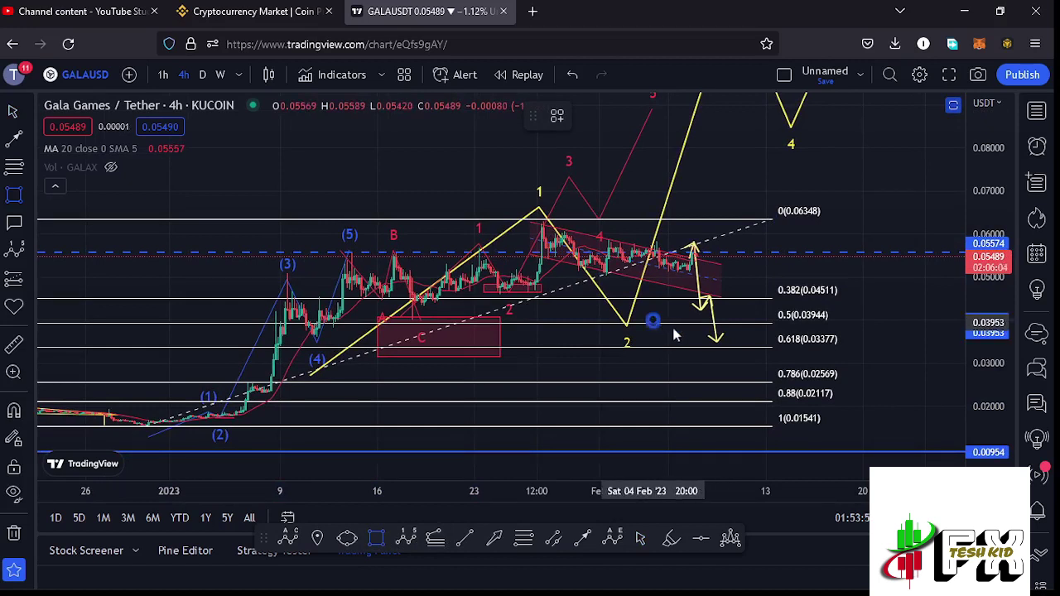
pyautogui.click(687, 340)
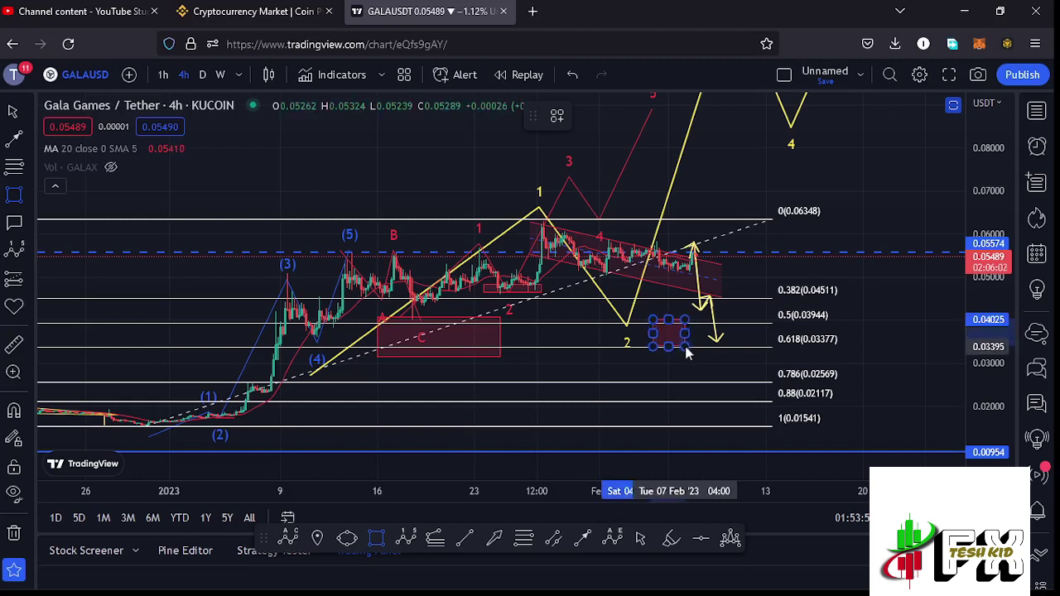
pyautogui.moveTo(670, 318); pyautogui.dragTo(670, 326)
pyautogui.click(681, 249)
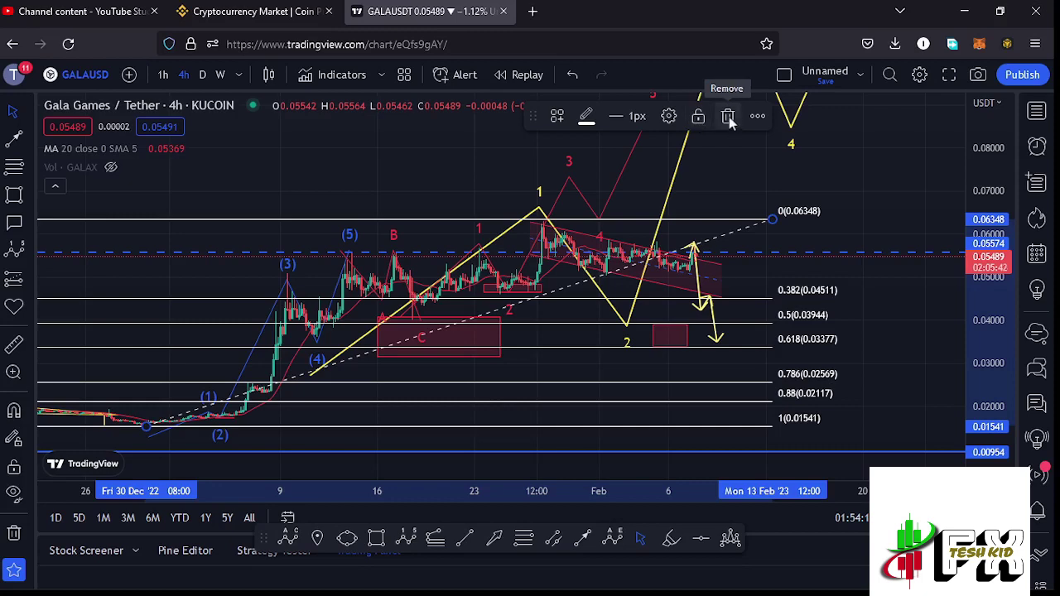
pyautogui.click(728, 117)
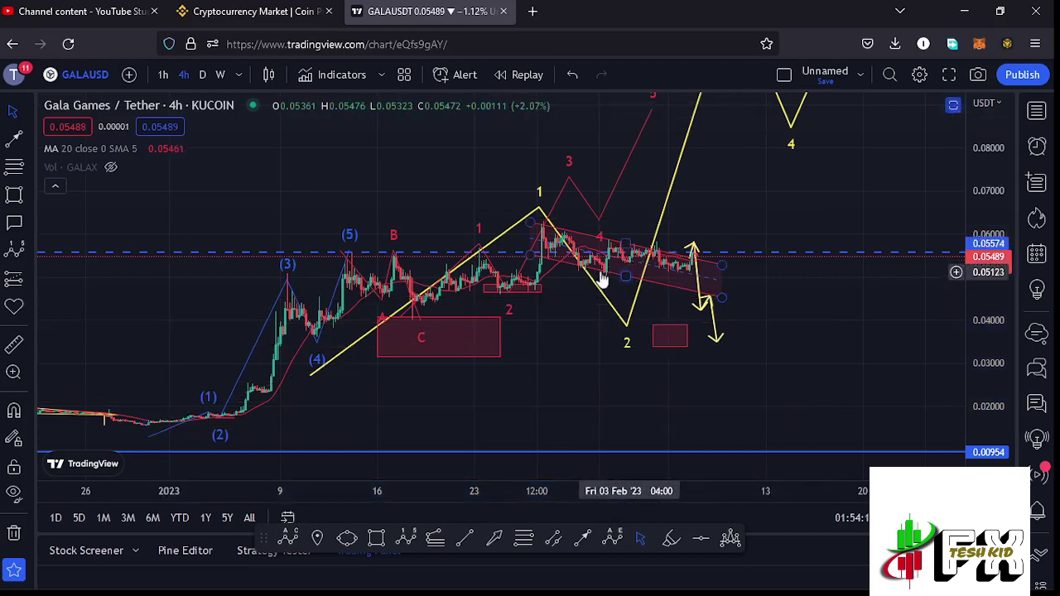
# Move the yellow wave count left, put point 2 on the C box near 0.0377, and restore RSI and MACD
pyautogui.moveTo(588, 294)
pyautogui.mouseDown()
pyautogui.moveTo(380, 294)
pyautogui.moveTo(371, 278)
pyautogui.moveTo(401, 324)
pyautogui.mouseUp()
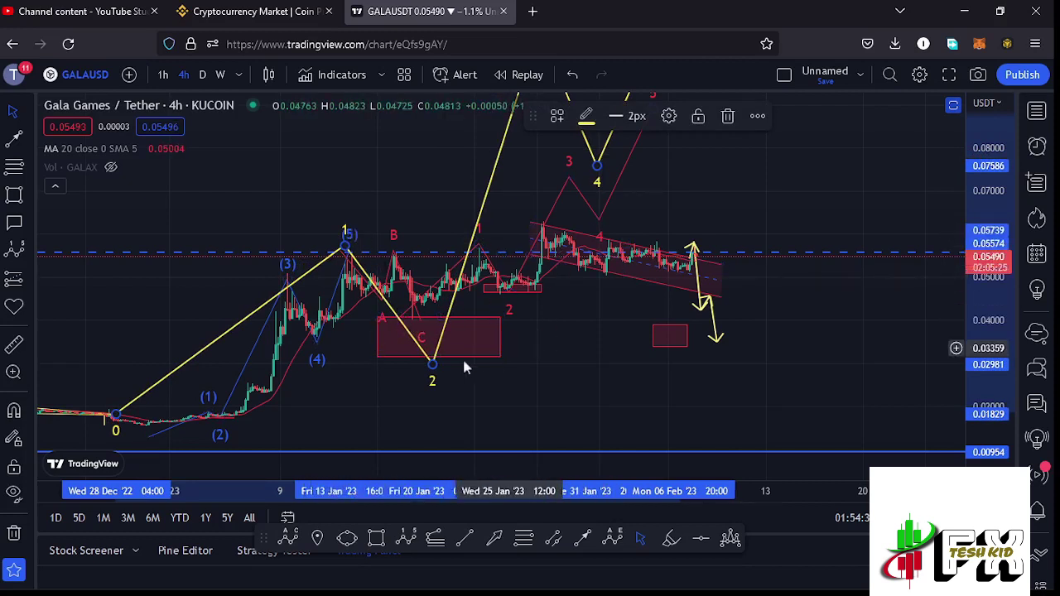
pyautogui.moveTo(432, 363); pyautogui.dragTo(419, 329)
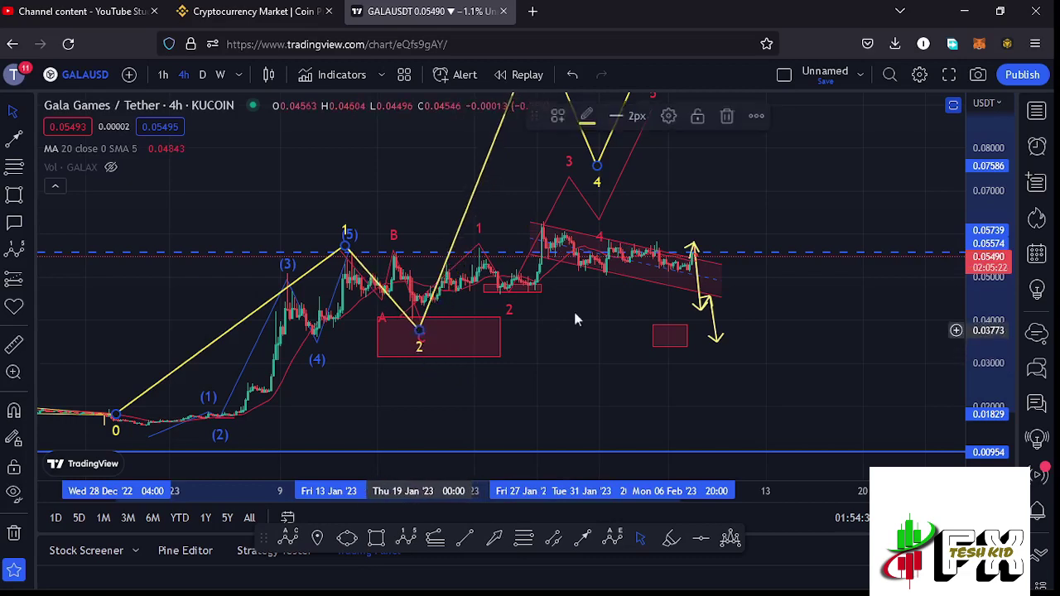
pyautogui.click(953, 107)
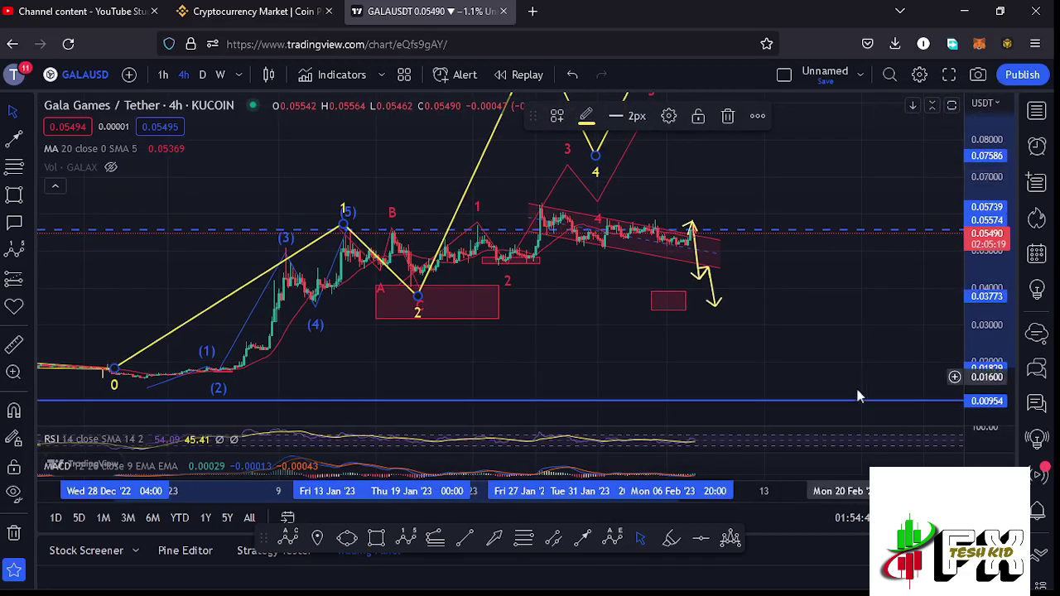
pyautogui.click(951, 440)
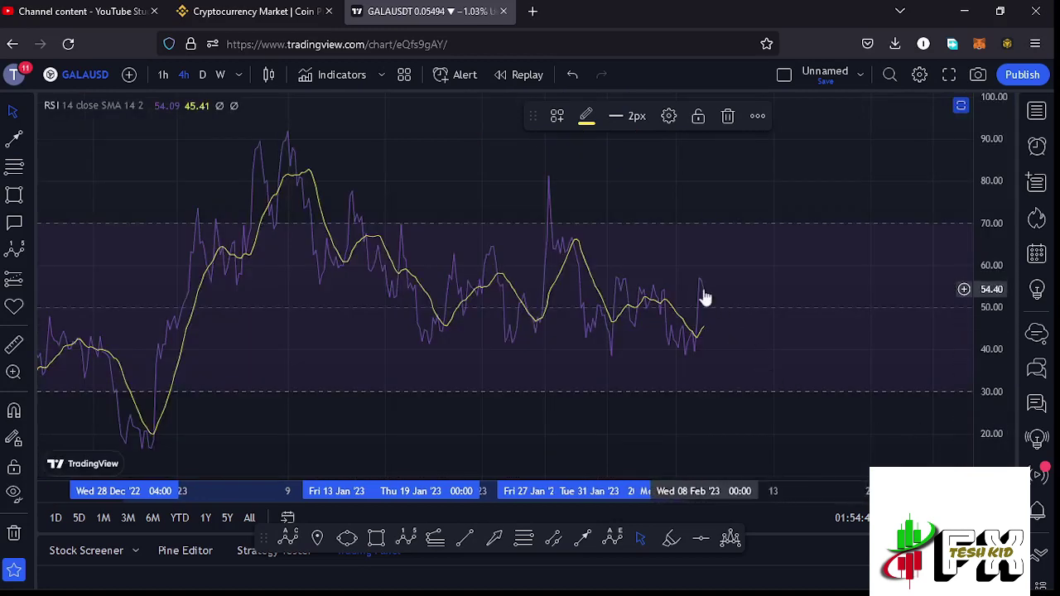
pyautogui.click(961, 108)
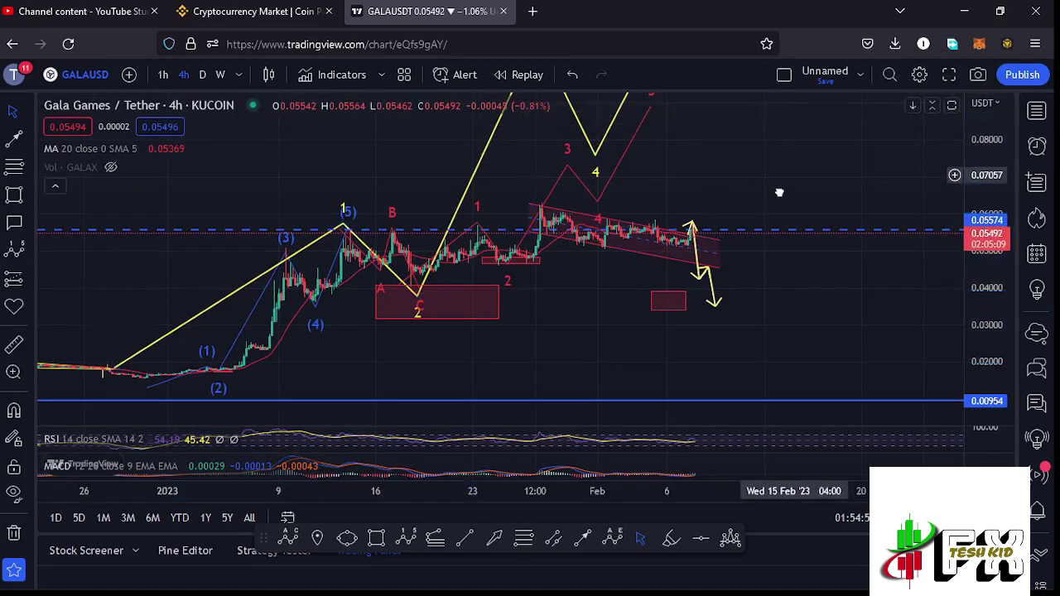
pyautogui.moveTo(783, 186); pyautogui.dragTo(771, 207)
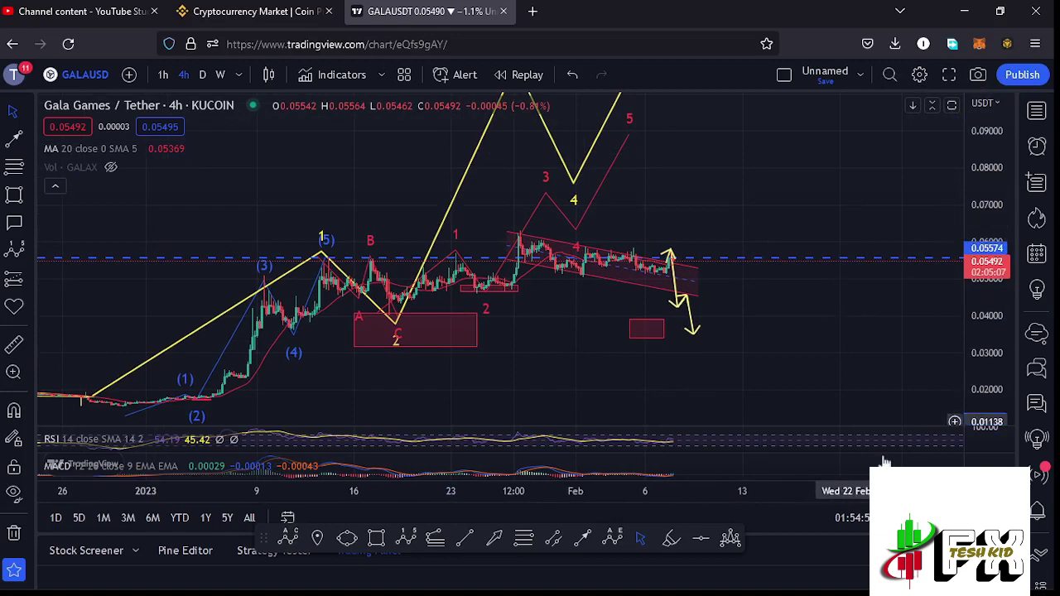
pyautogui.click(951, 465)
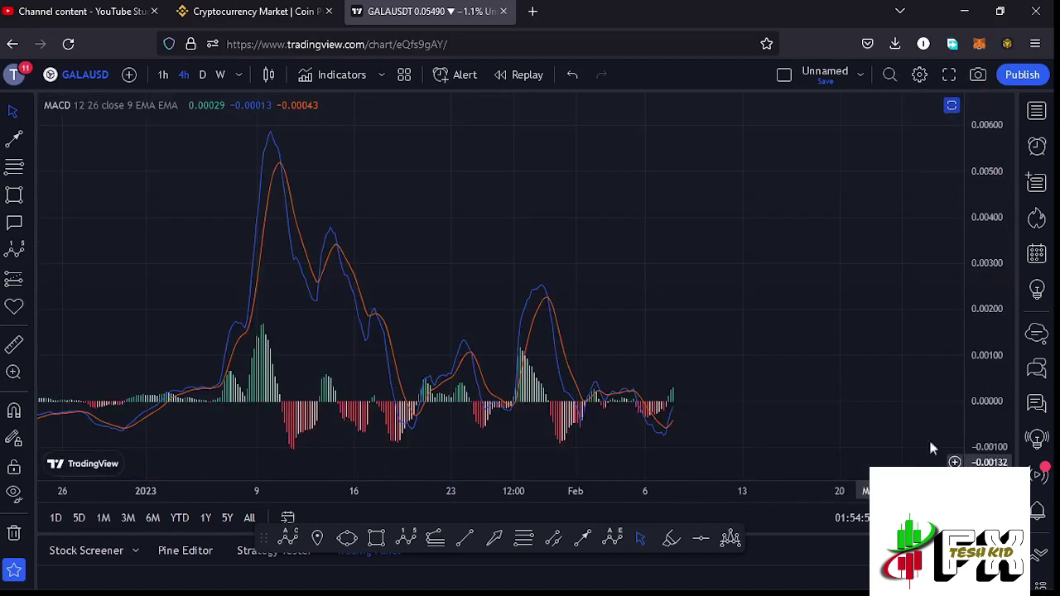
pyautogui.scroll(5, 708, 370)
pyautogui.moveTo(452, 341); pyautogui.dragTo(721, 339)
pyautogui.scroll(3, 745, 332)
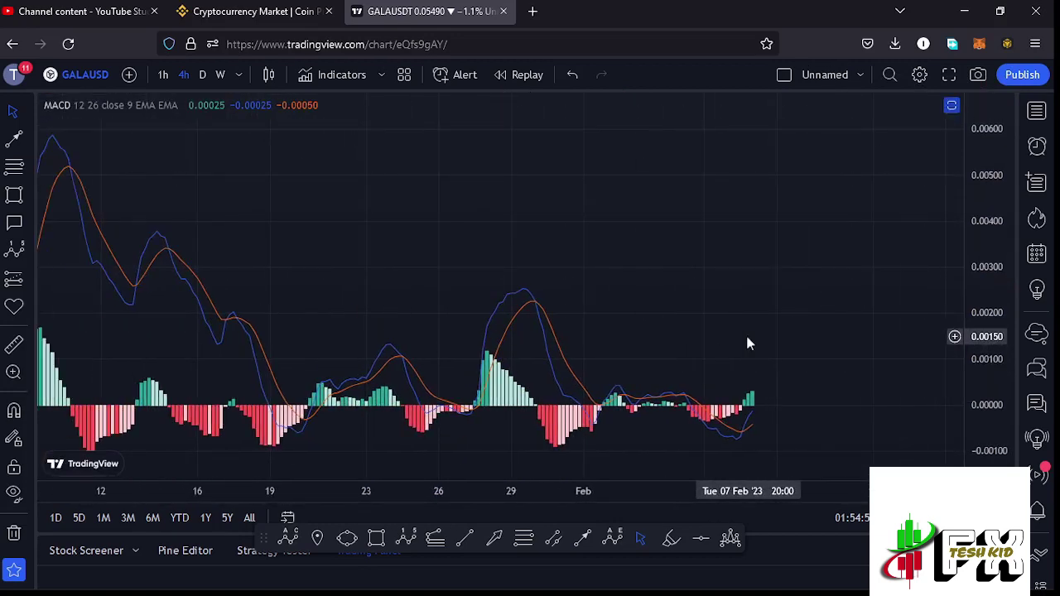
pyautogui.click(952, 108)
pyautogui.scroll(-5, 394, 214)
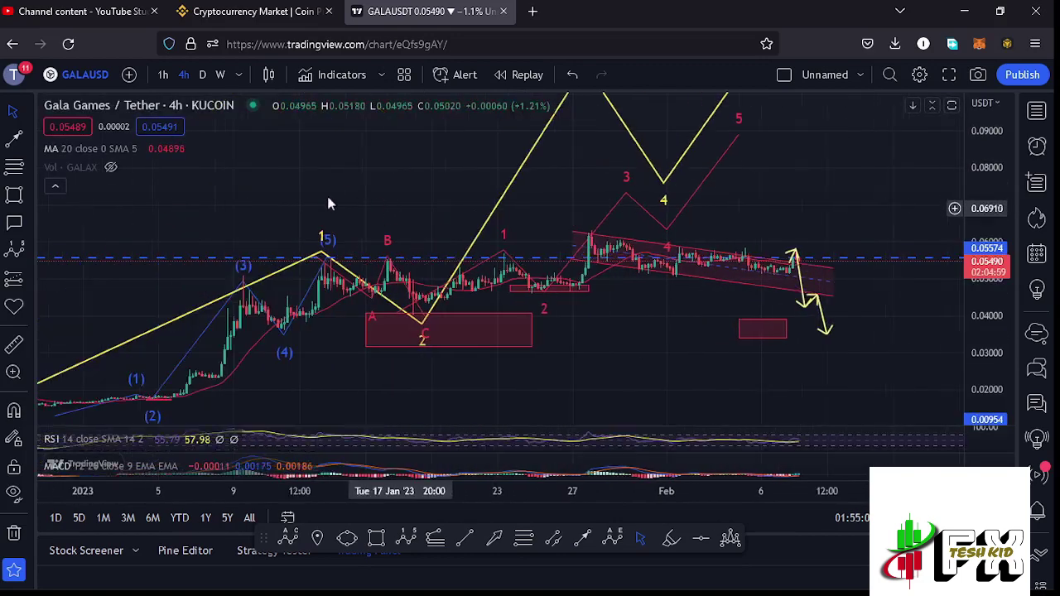
# Switch GALA/USDT to the 1D timeframe, rescale the price axis and hide the RSI and MACD panes
pyautogui.write('1D')
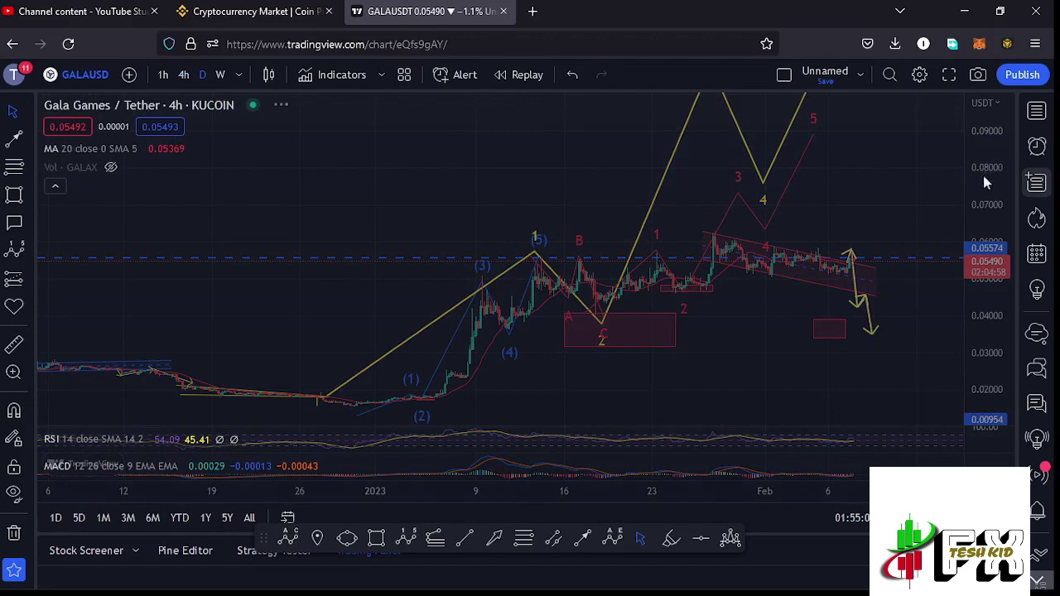
pyautogui.press('Return')
pyautogui.moveTo(985, 192); pyautogui.dragTo(985, 236)
pyautogui.scroll(-8, 603, 307)
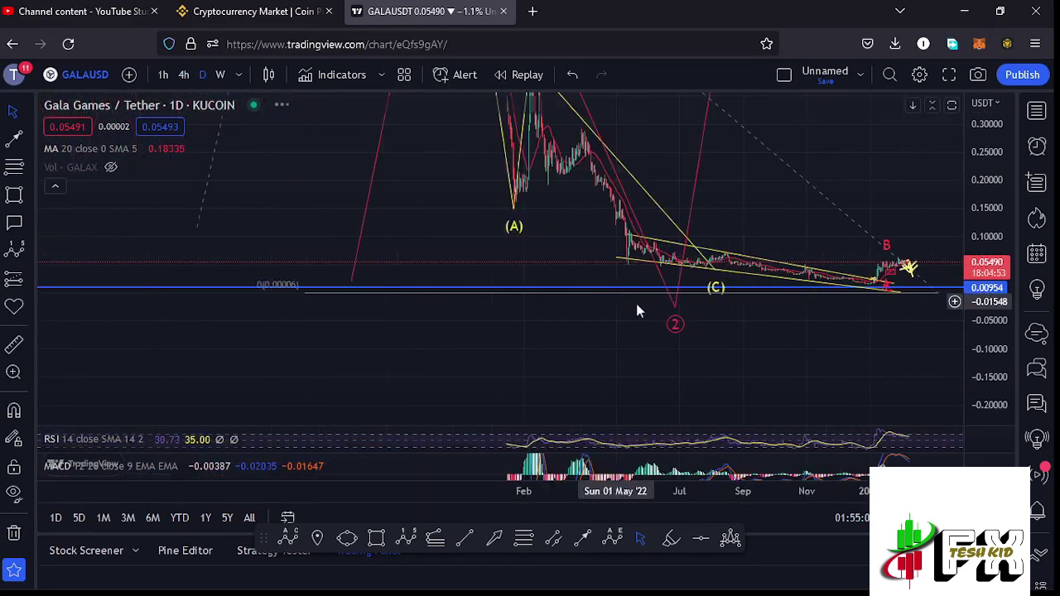
pyautogui.moveTo(983, 163); pyautogui.dragTo(948, 177)
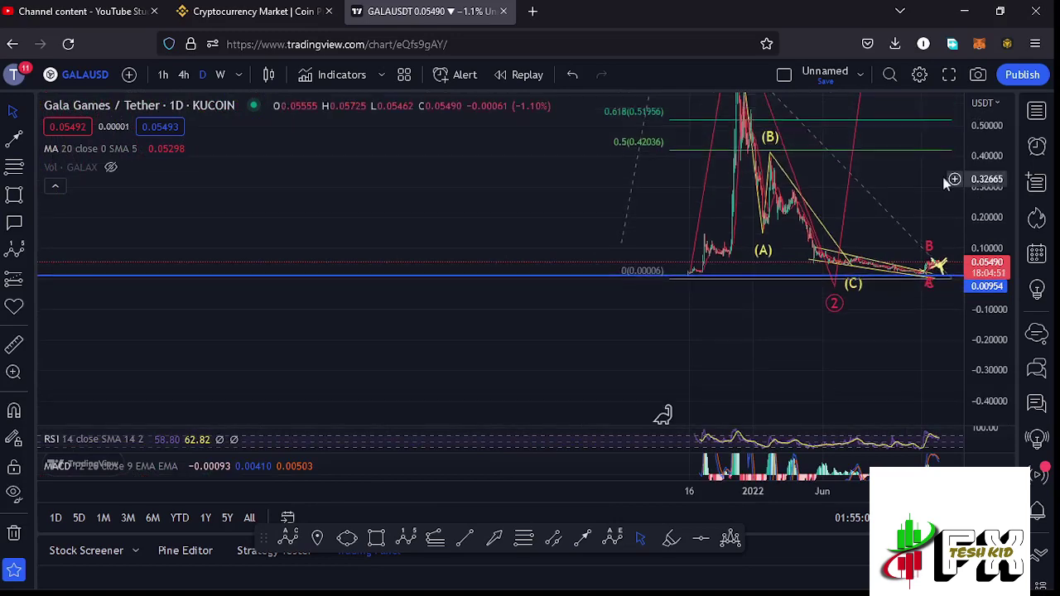
pyautogui.moveTo(882, 203); pyautogui.dragTo(819, 282)
pyautogui.moveTo(775, 310); pyautogui.dragTo(695, 353)
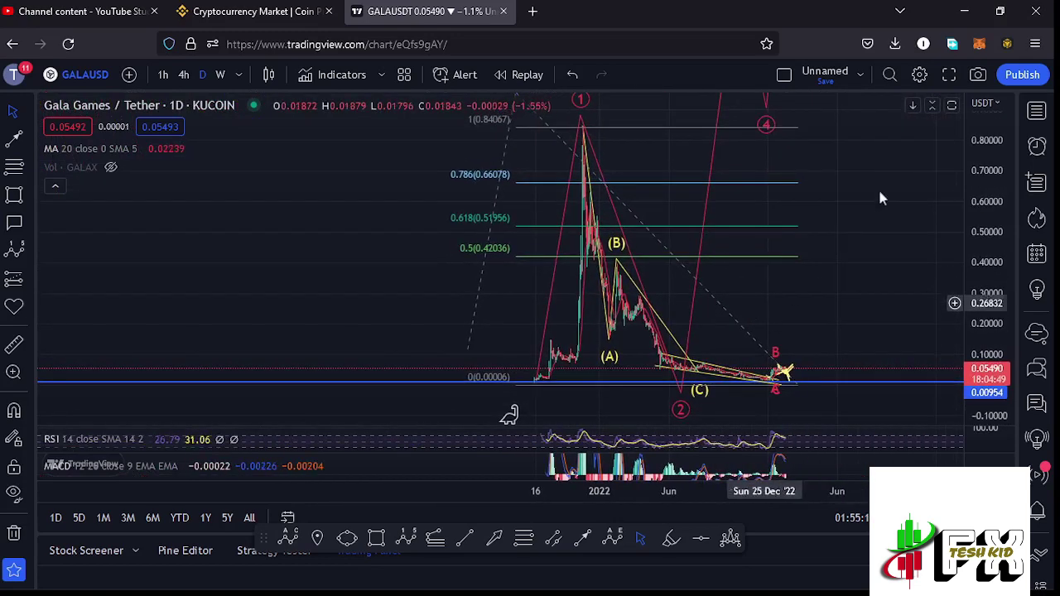
pyautogui.click(951, 105)
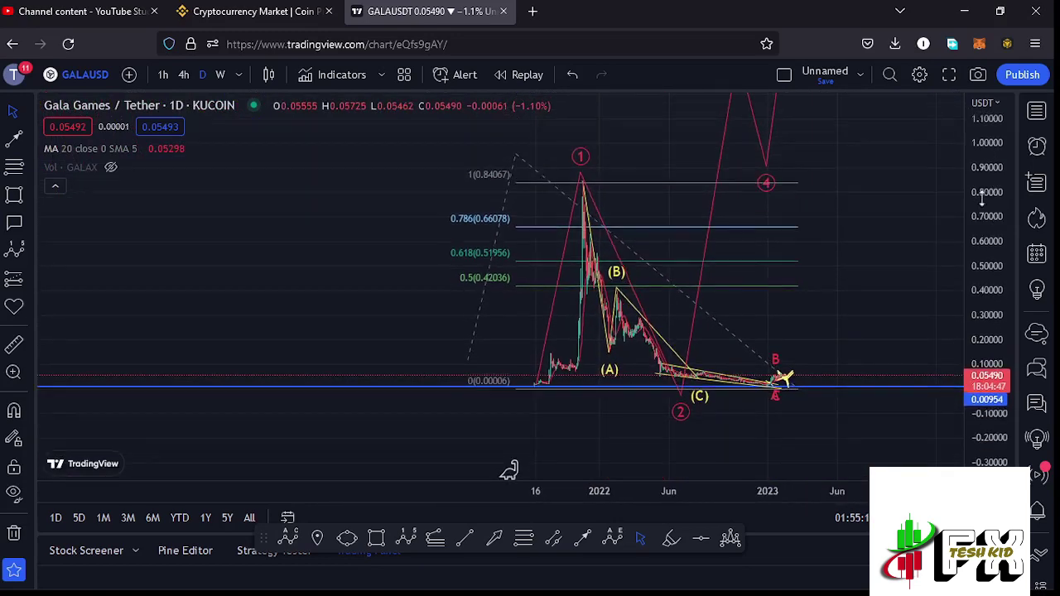
# Zoom and pan the daily chart to frame the circled 0–5 projection up to wave 5 above 1.5
pyautogui.scroll(3, 687, 279)
pyautogui.moveTo(688, 301); pyautogui.dragTo(744, 347)
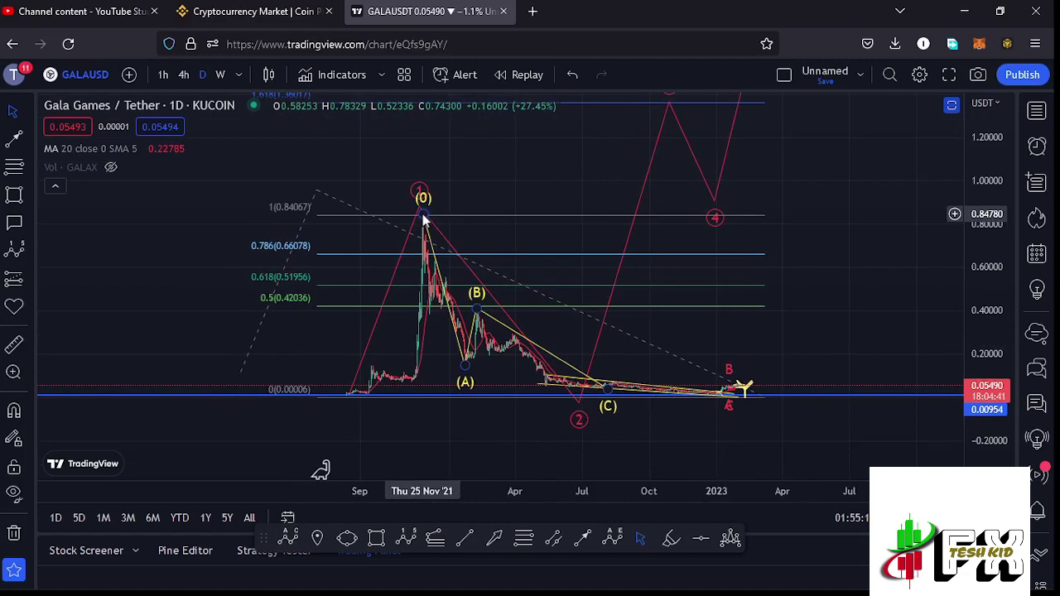
pyautogui.scroll(2, 424, 263)
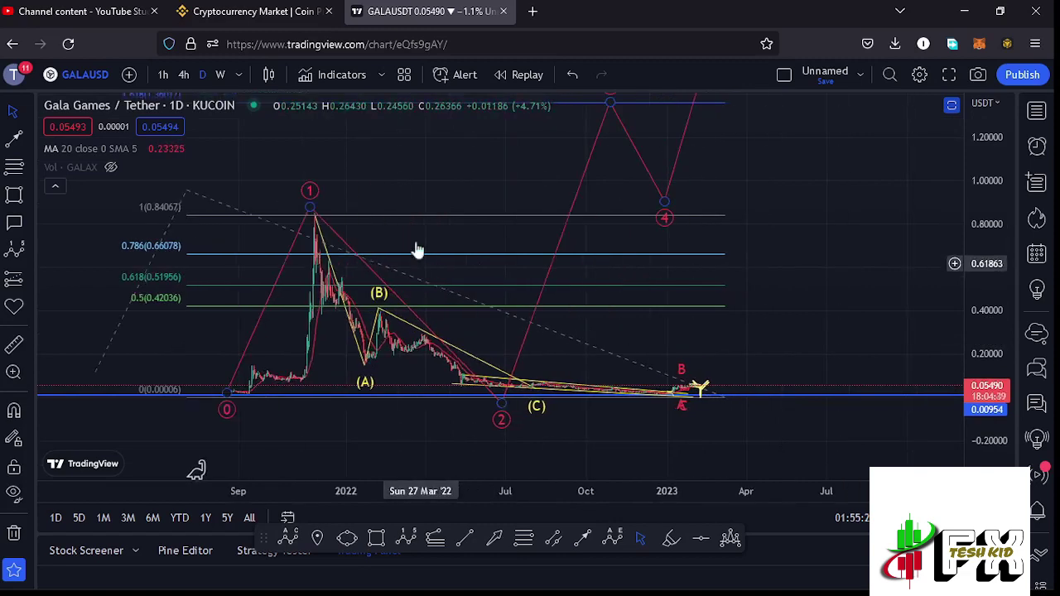
pyautogui.moveTo(365, 191); pyautogui.dragTo(485, 192)
pyautogui.scroll(1, 494, 215)
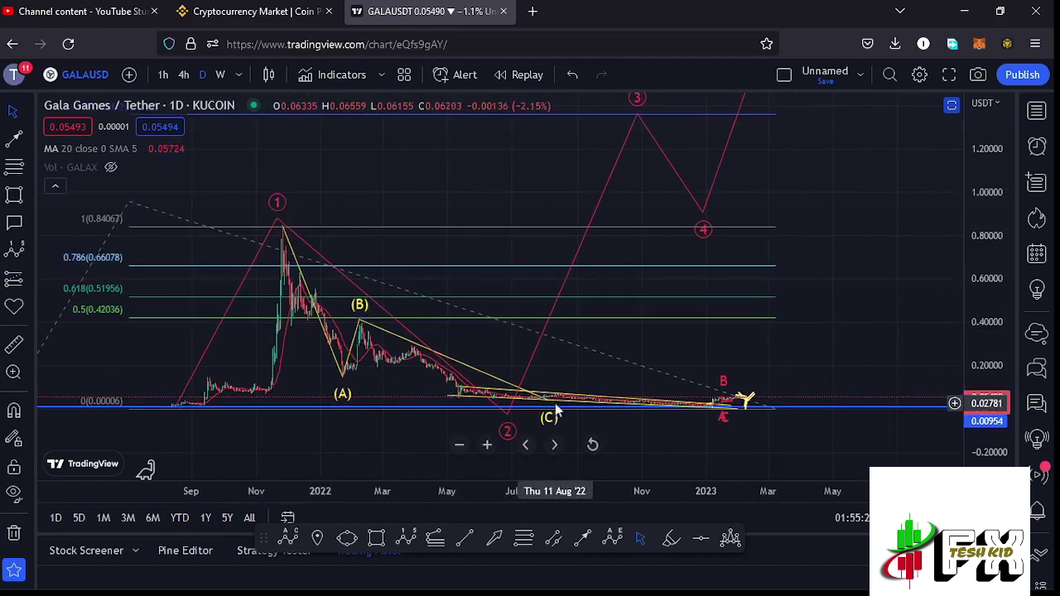
pyautogui.moveTo(692, 438); pyautogui.dragTo(662, 427)
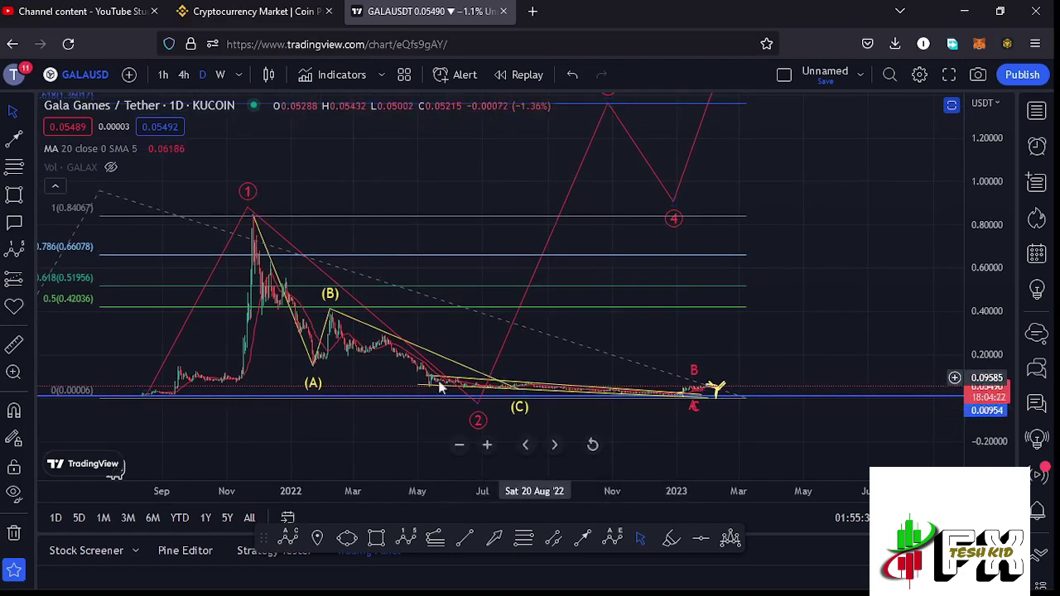
pyautogui.moveTo(816, 250); pyautogui.dragTo(826, 337)
pyautogui.moveTo(995, 247); pyautogui.dragTo(940, 265)
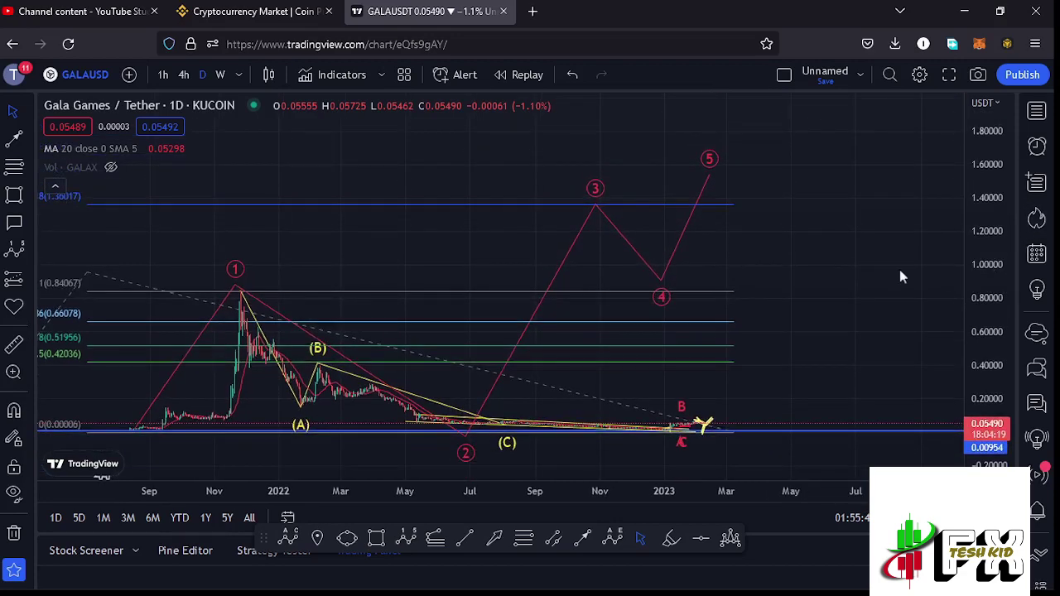
pyautogui.scroll(-3, 545, 254)
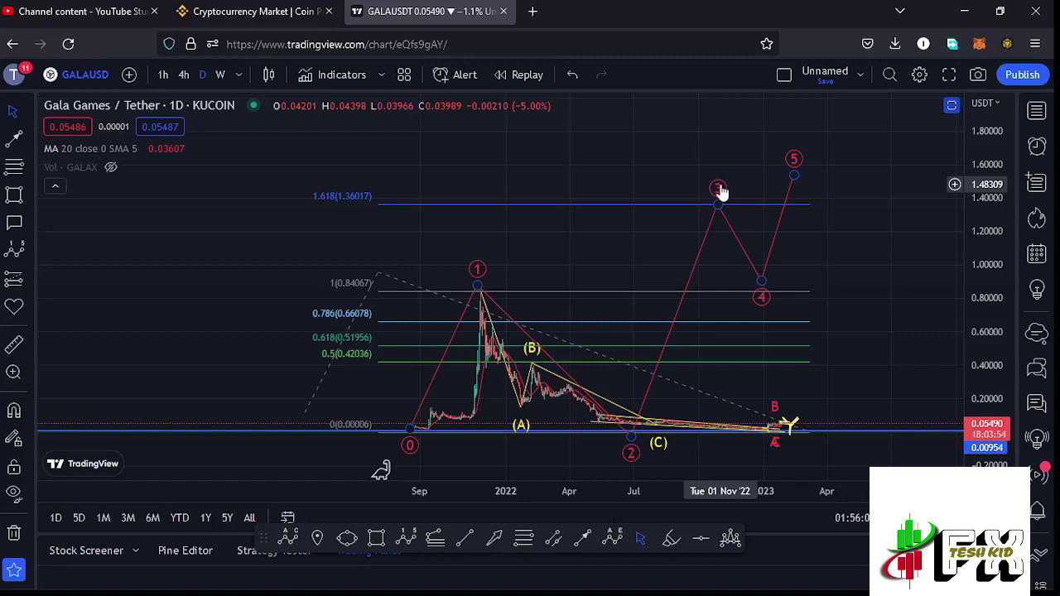
pyautogui.click(952, 106)
pyautogui.click(952, 106)
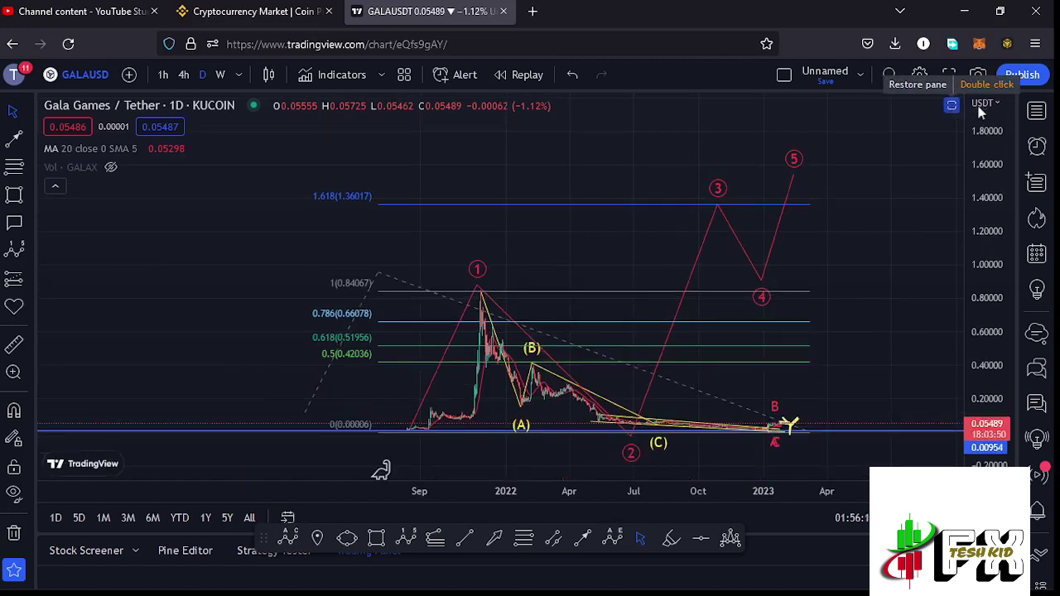